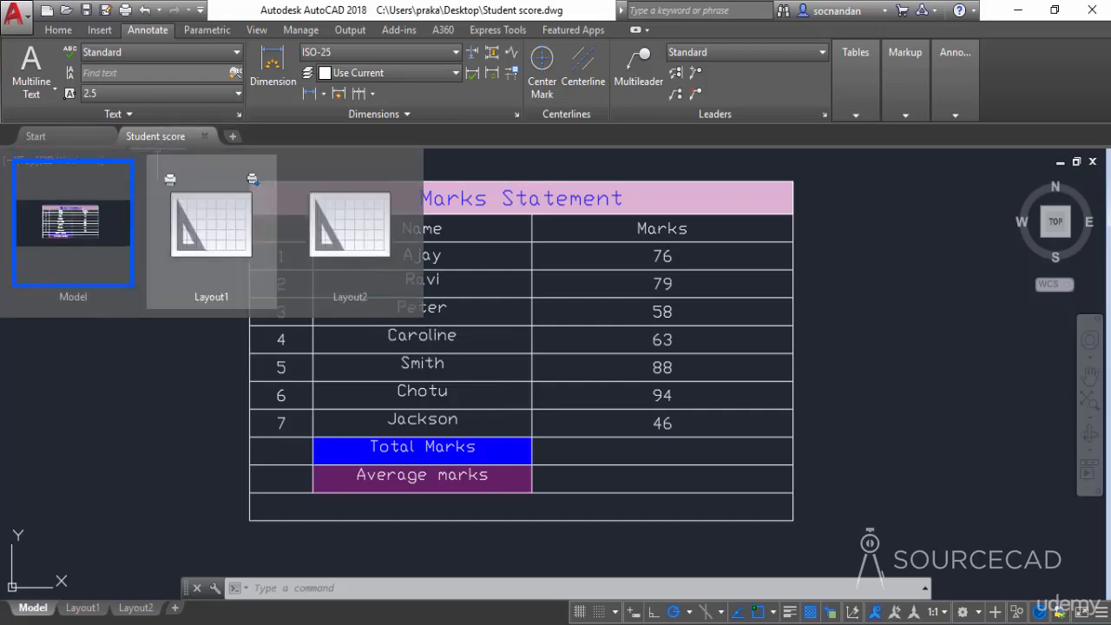
- Insert a Filename field in the table's empty bottom row, in Uppercase format, filename only, without the file extension
left_click(446, 506)
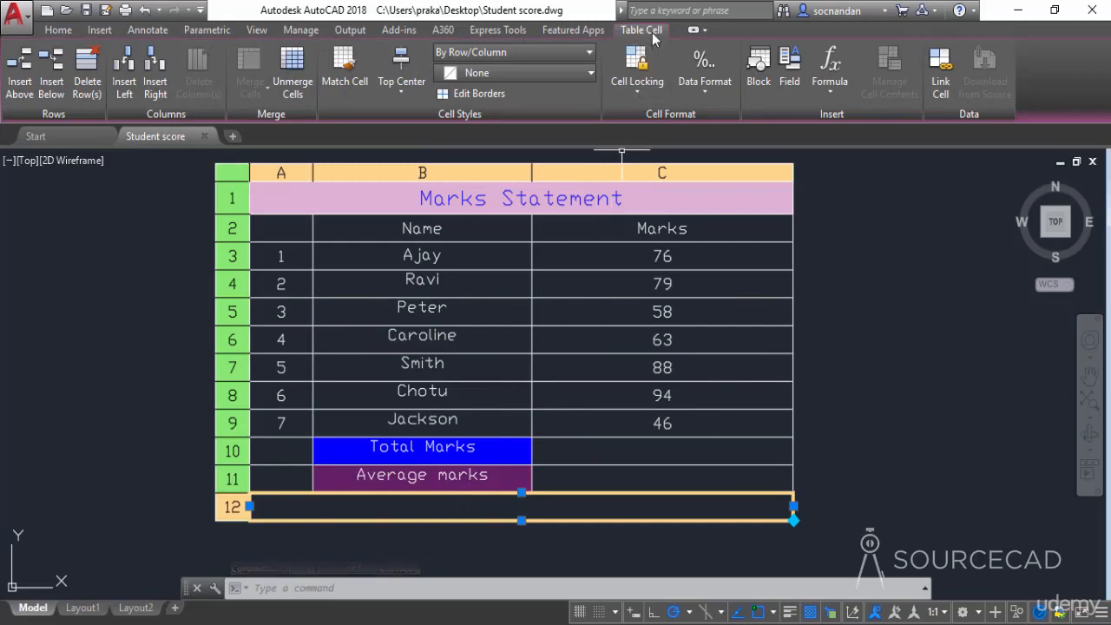
left_click(792, 69)
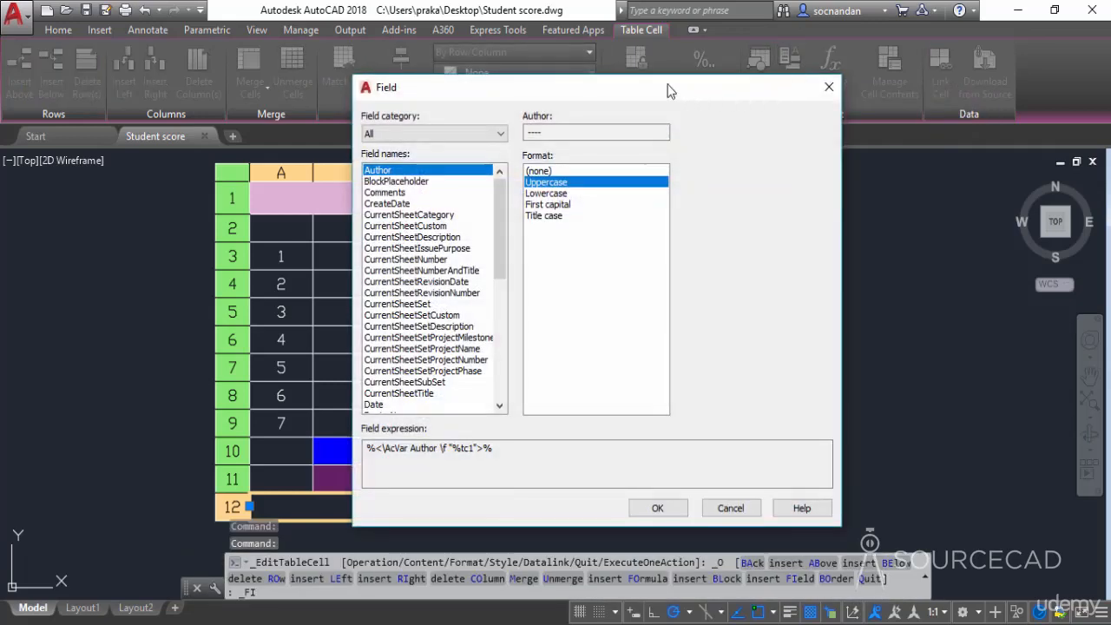
left_click_drag(667, 85, 637, 74)
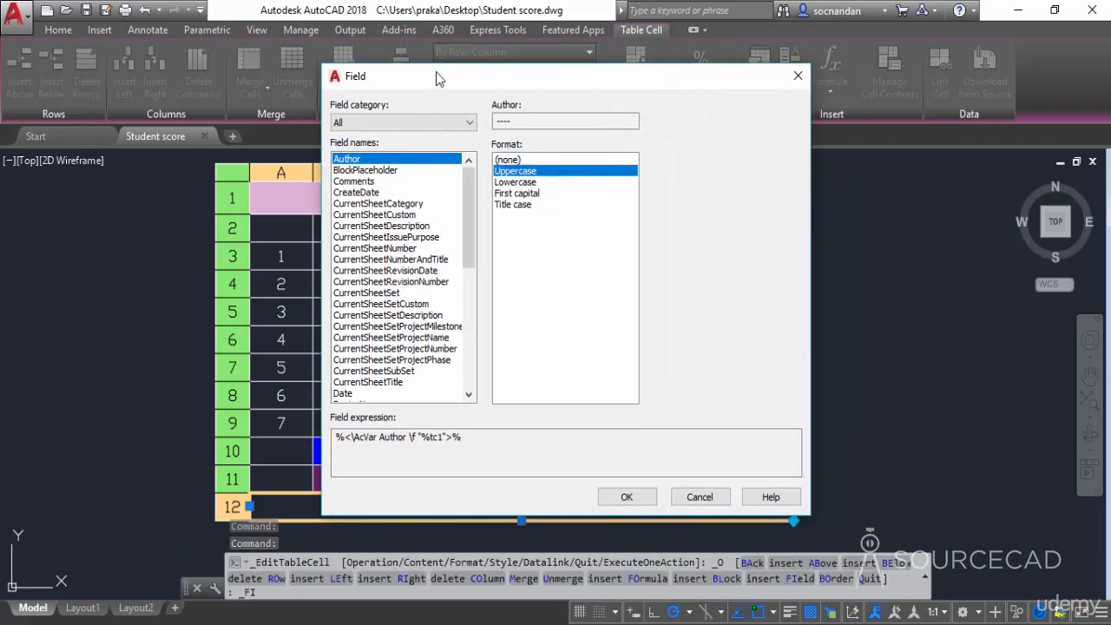
left_click_drag(468, 188, 468, 236)
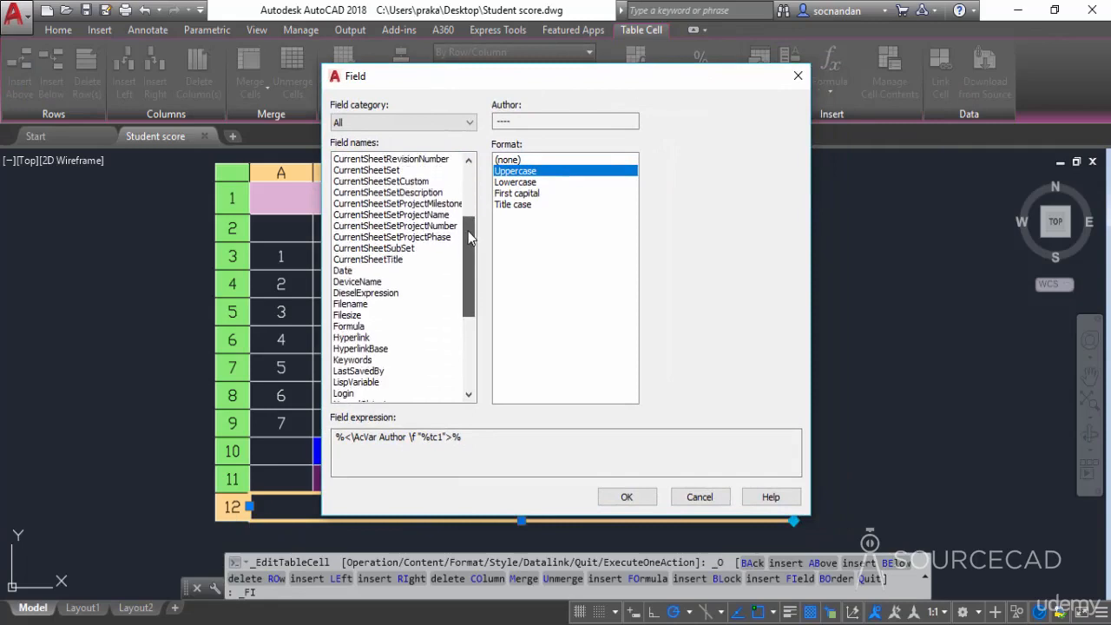
left_click(351, 305)
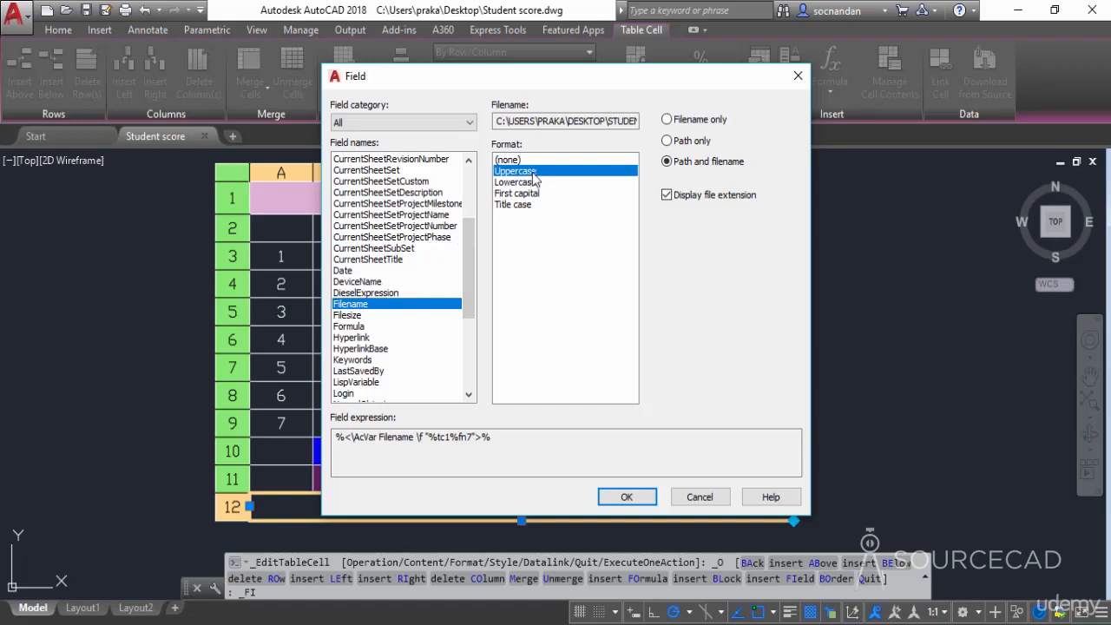
left_click(699, 123)
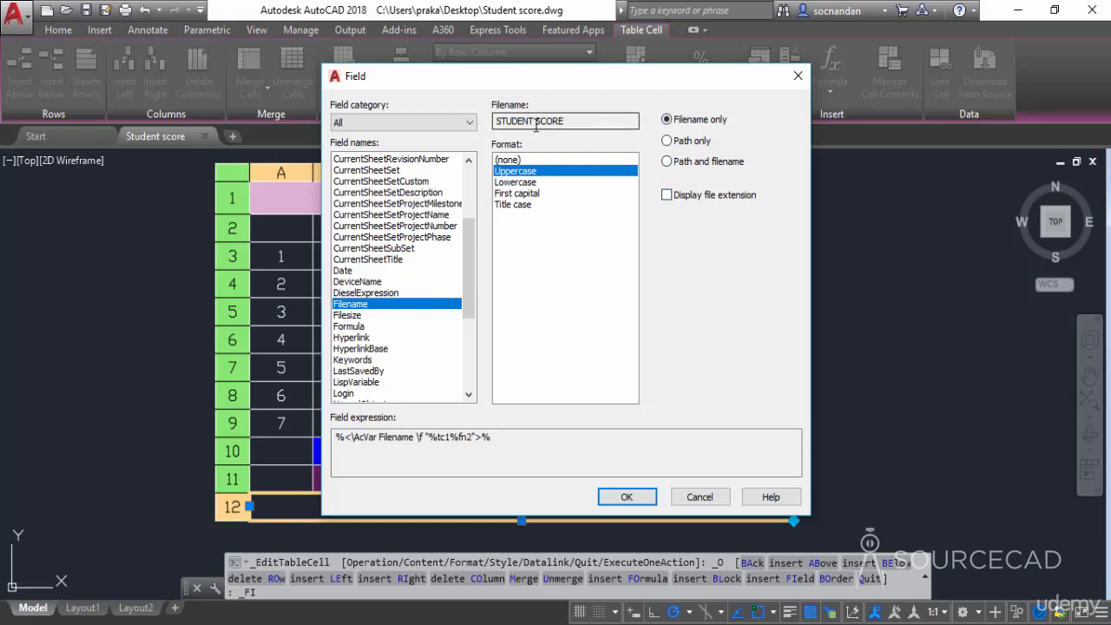
left_click(627, 496)
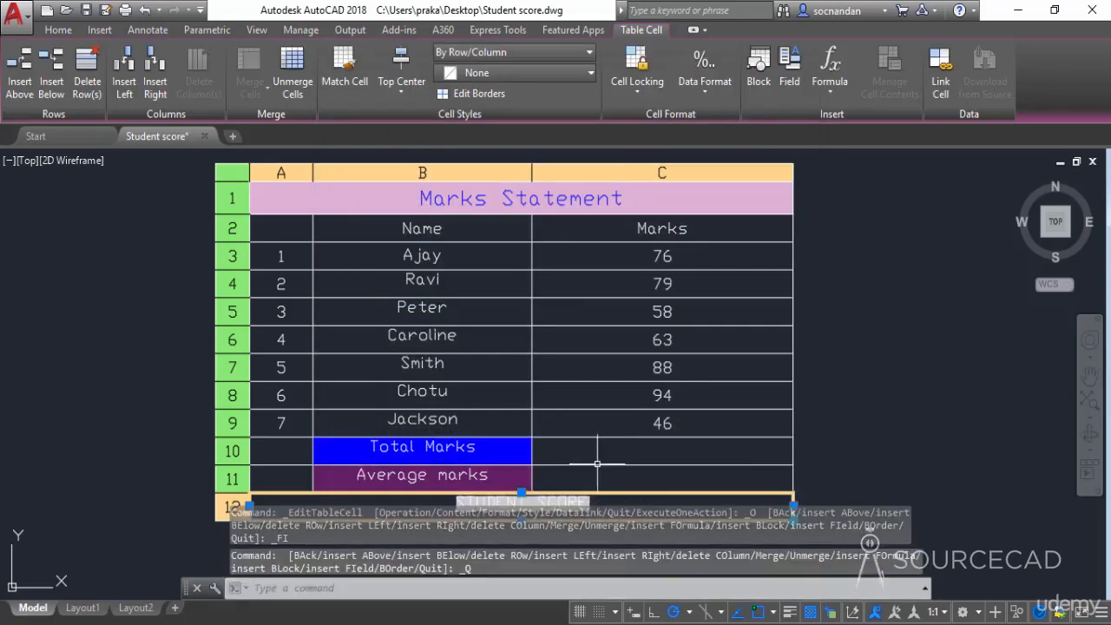
- Examine the text and background of the filename field in the table's bottom row up close
middle_click_drag(578, 467, 578, 332)
scroll(475, 373, "up", 2)
scroll(466, 372, "up", 4)
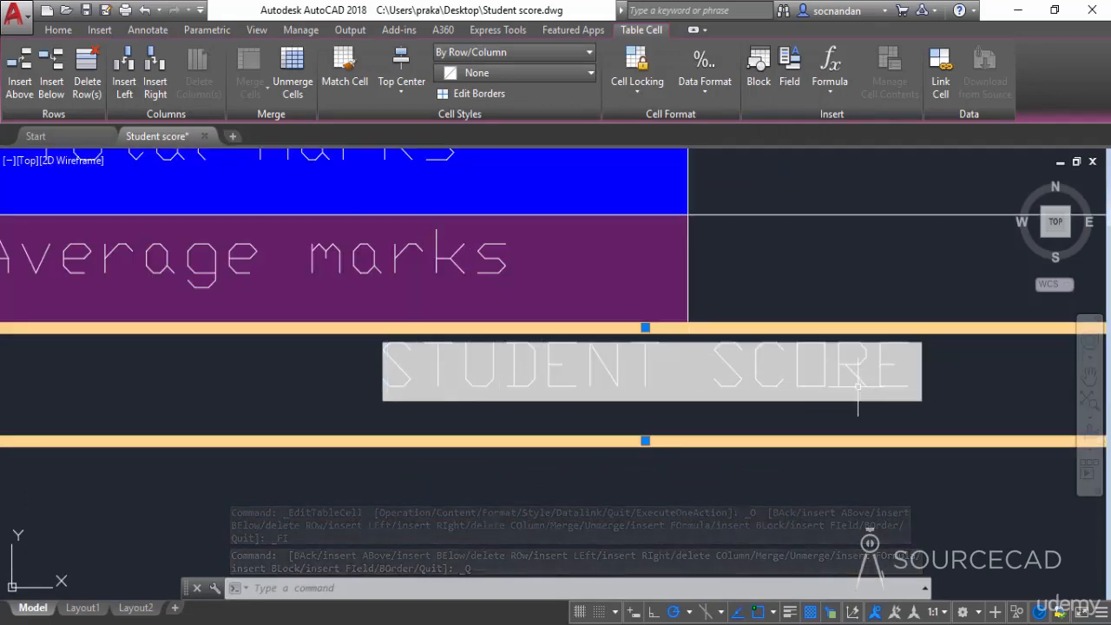
scroll(938, 369, "down", 5)
mouse_move(960, 332)
middle_mouse_down()
mouse_move(669, 446)
mouse_move(660, 460)
middle_mouse_up()
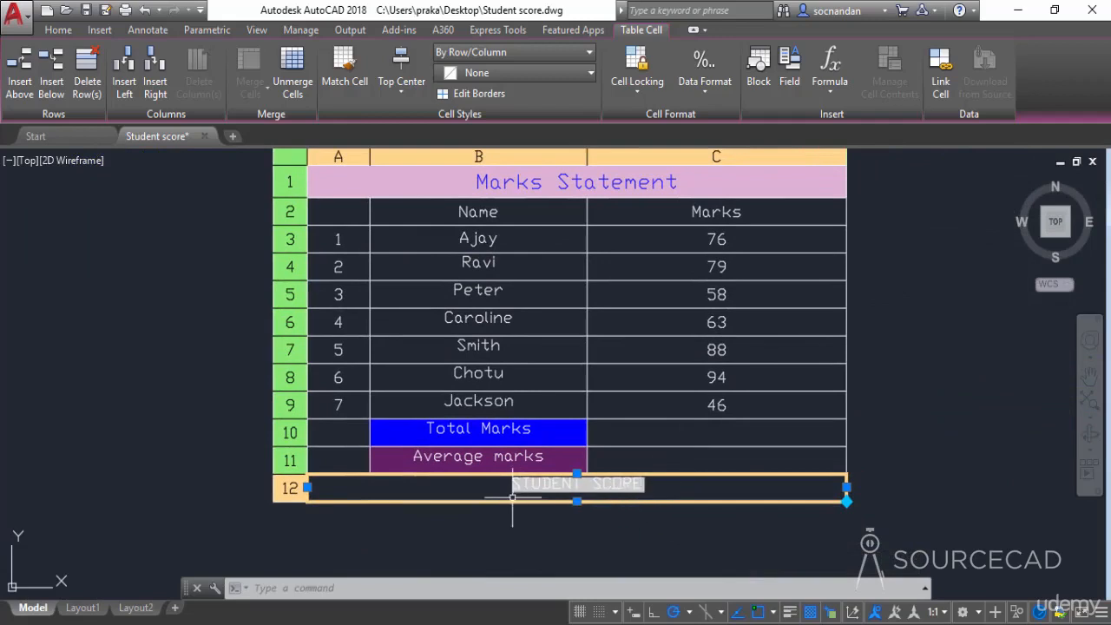
middle_click_drag(506, 483, 499, 519)
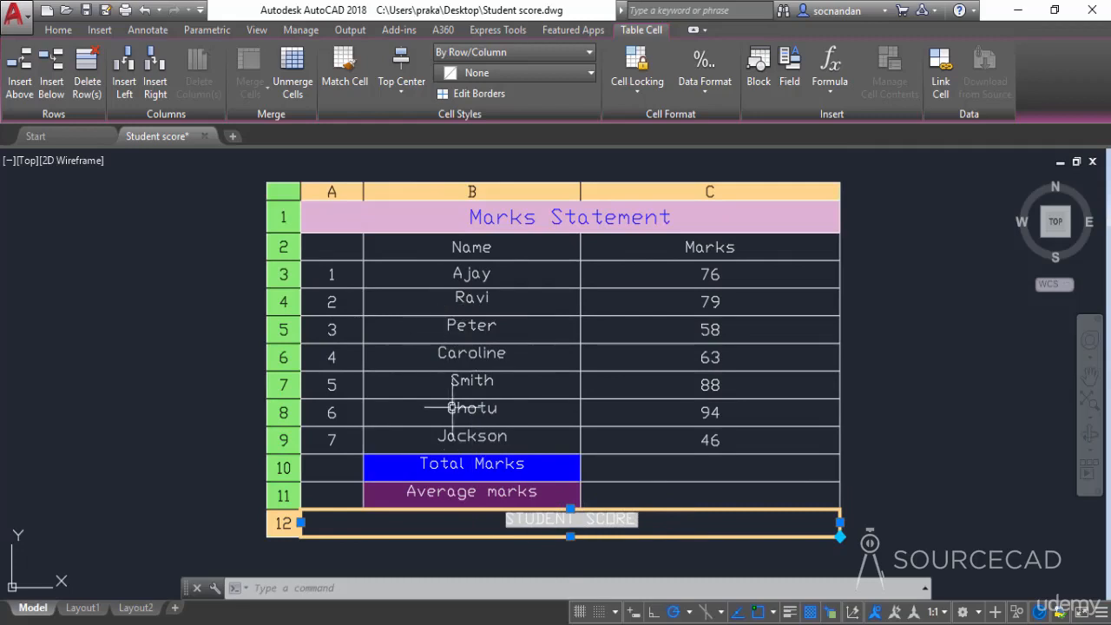
scroll(536, 521, "up", 3)
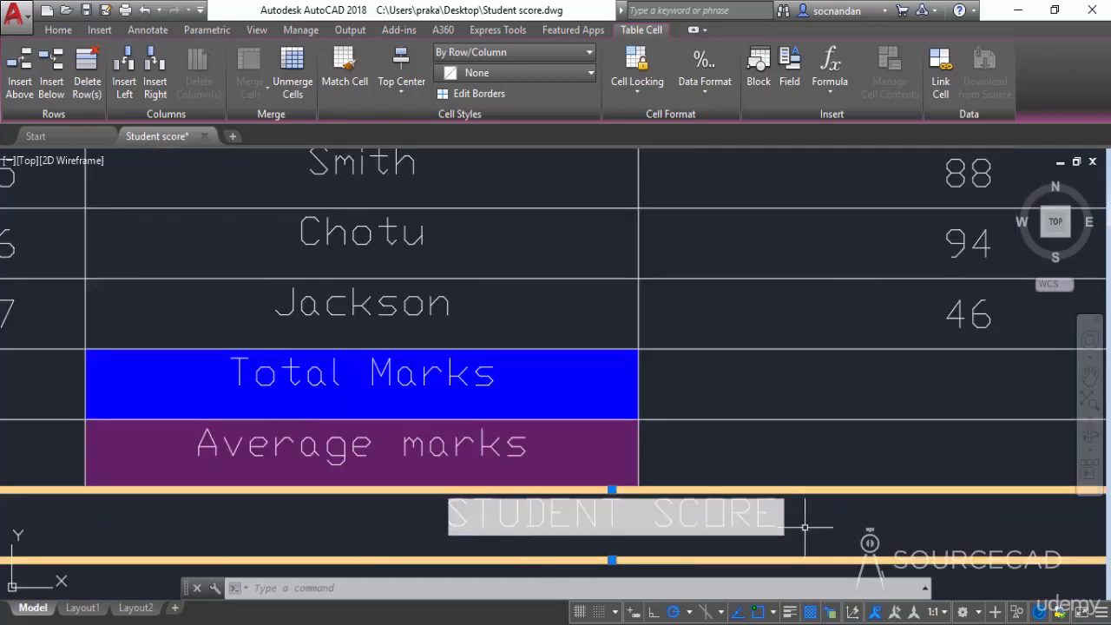
scroll(719, 529, "up", 2)
scroll(719, 530, "up", 2)
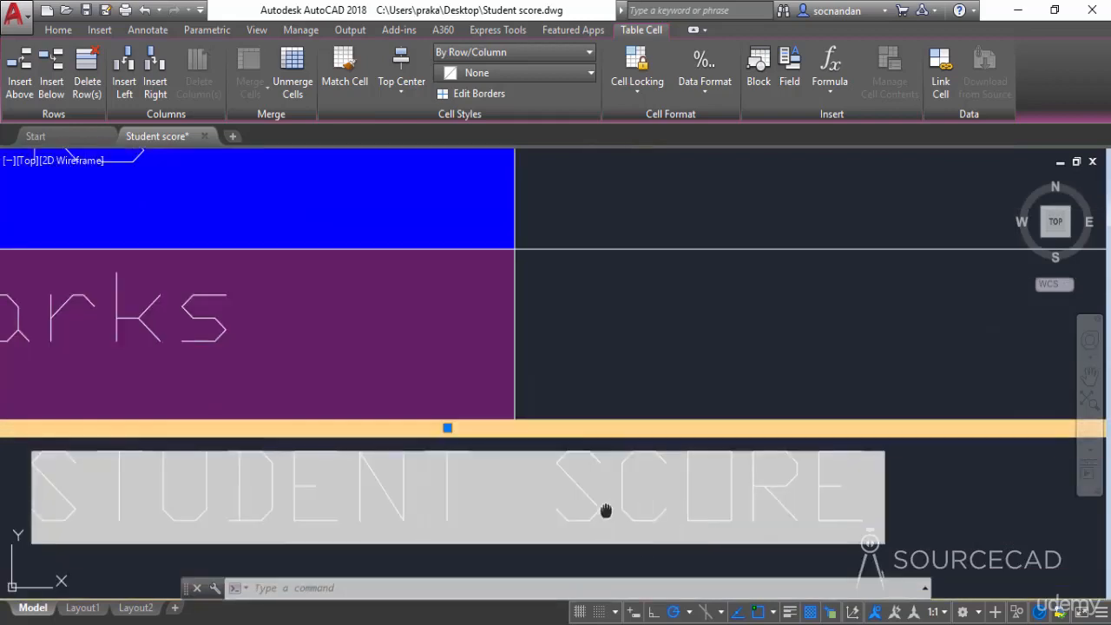
middle_click_drag(605, 513, 629, 426)
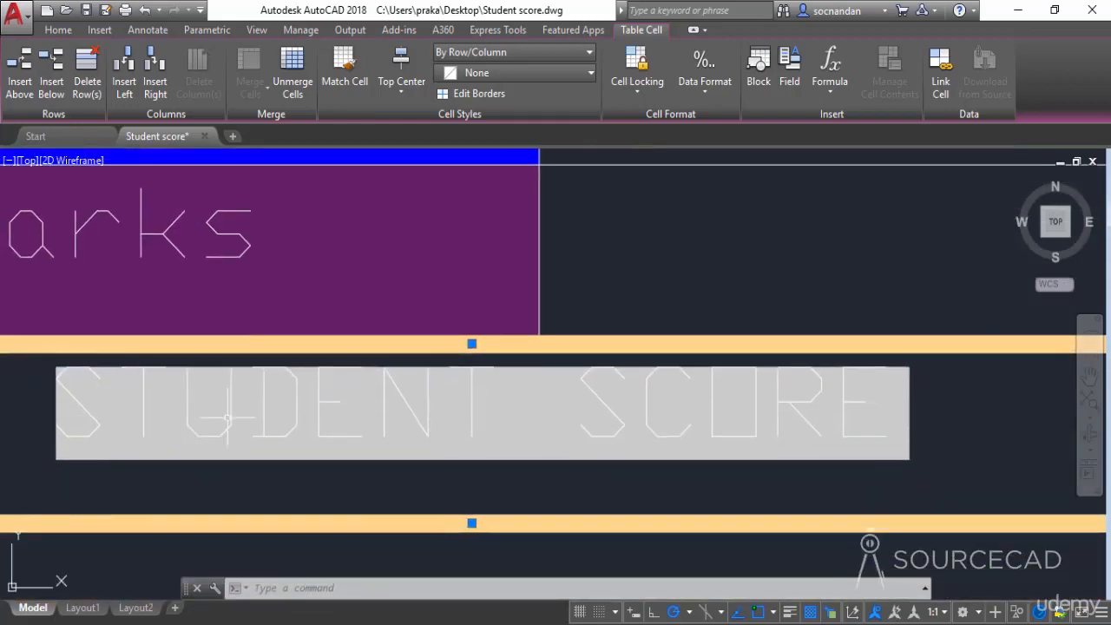
left_click(619, 550)
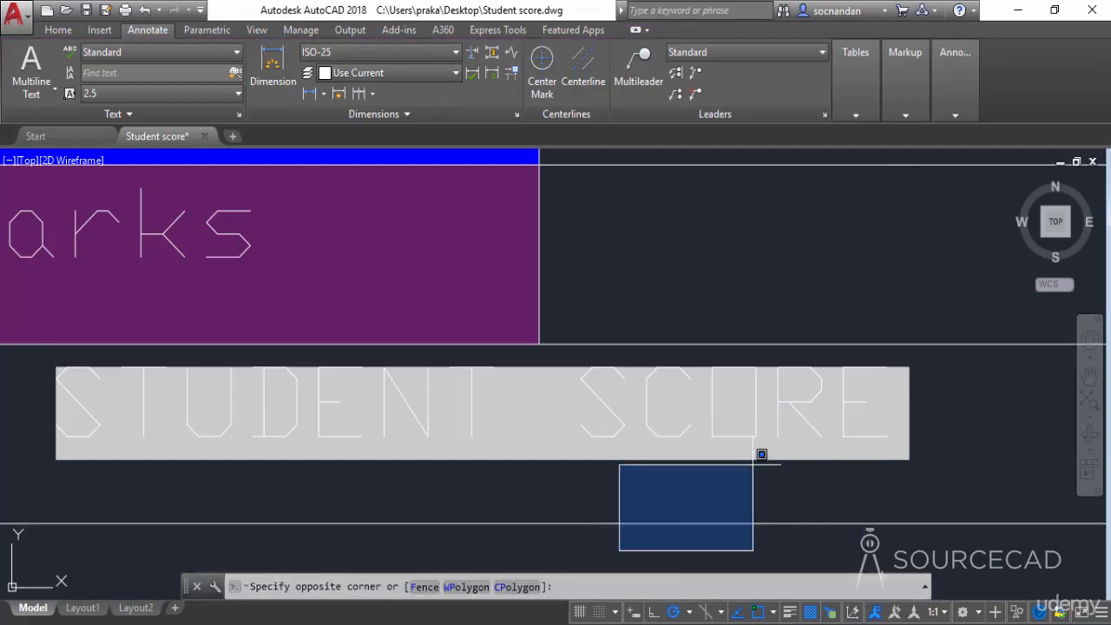
left_click(710, 534)
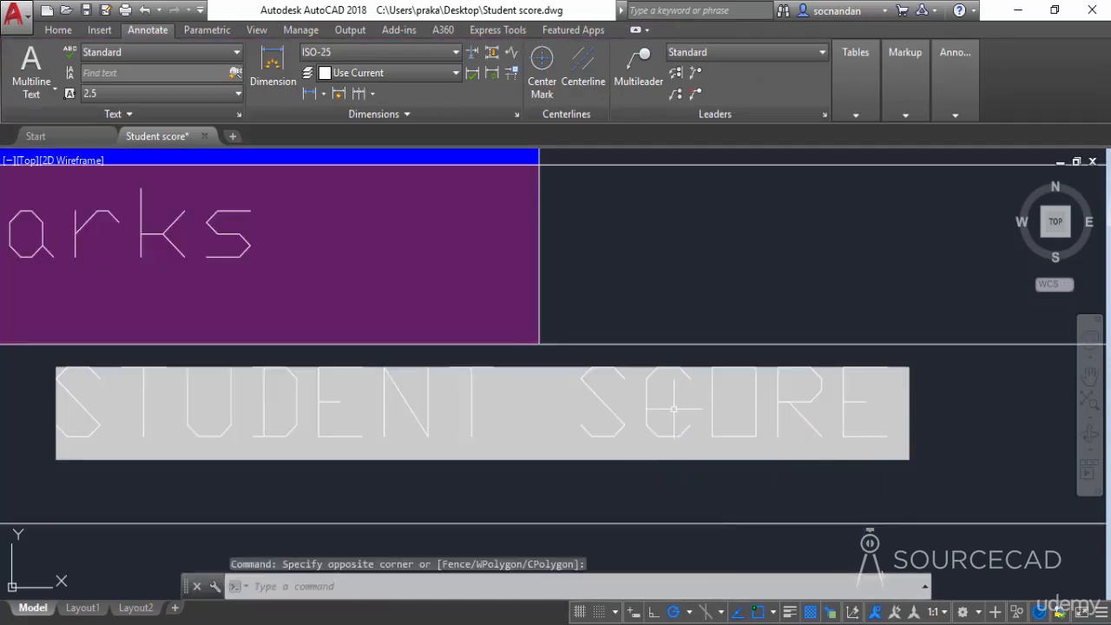
left_click(699, 366)
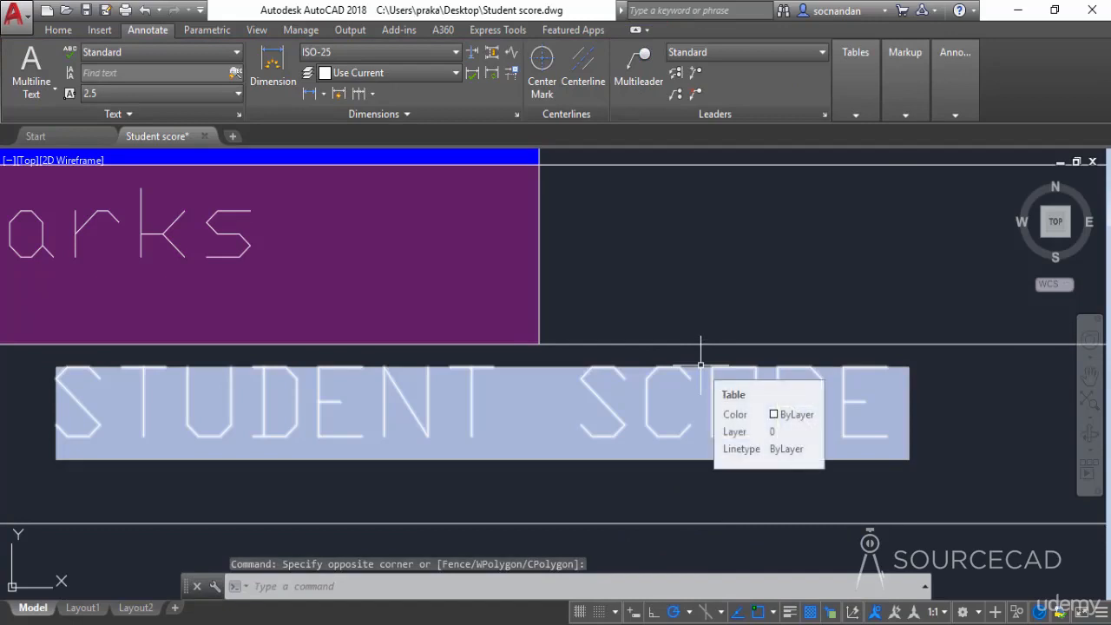
scroll(700, 366, "down", 5)
scroll(669, 454, "down", 3)
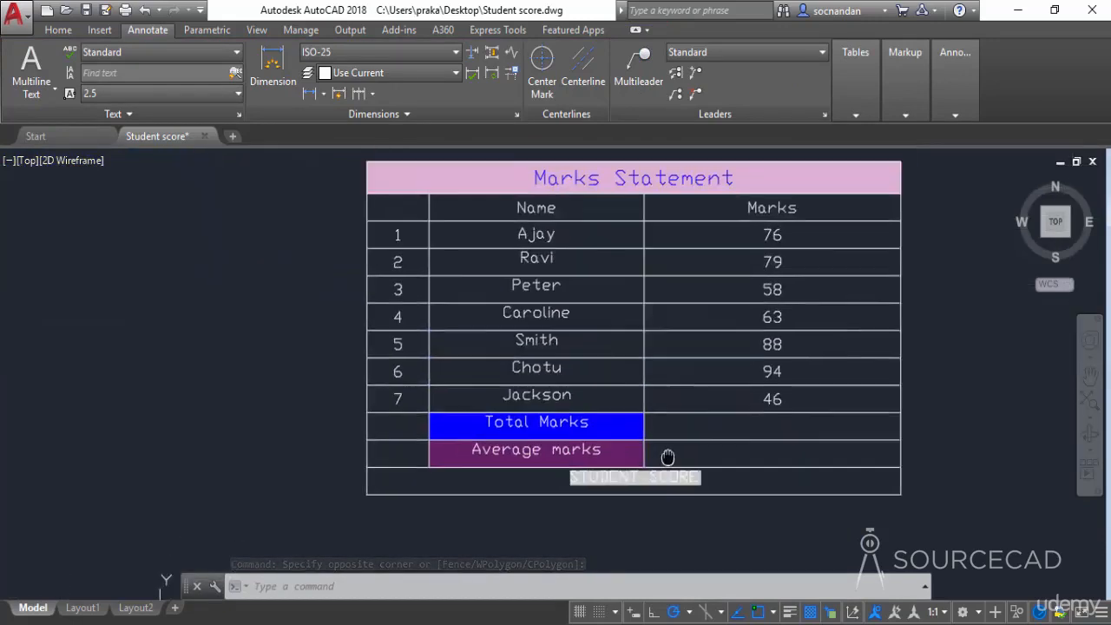
- Save the drawing to the Desktop as "Student score card" and check the filename field in the table's bottom row
left_click(105, 10)
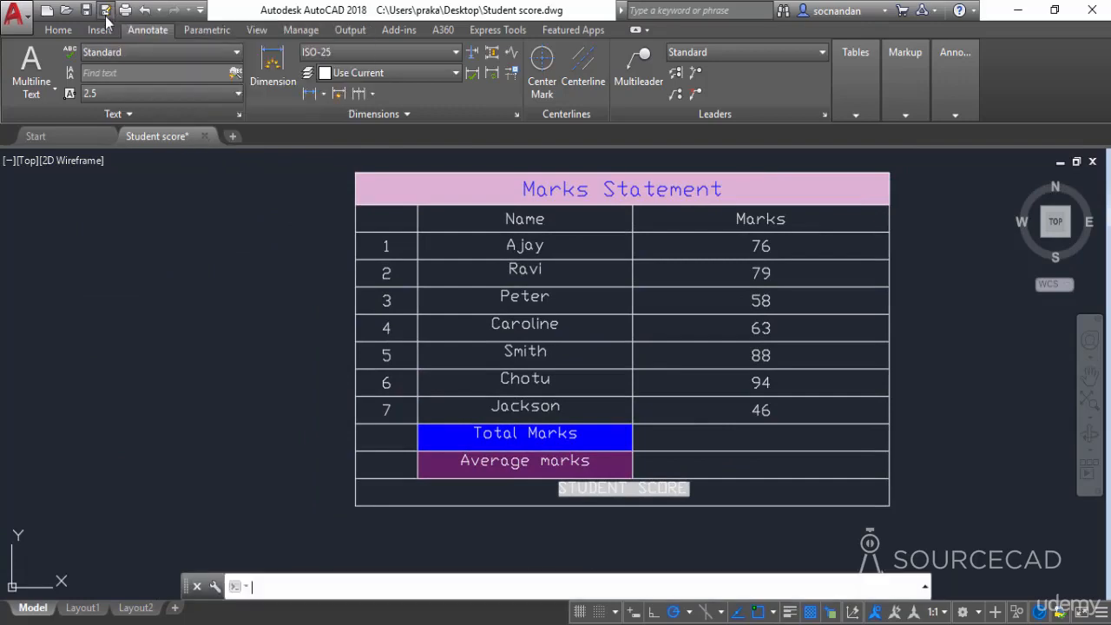
left_click(356, 386)
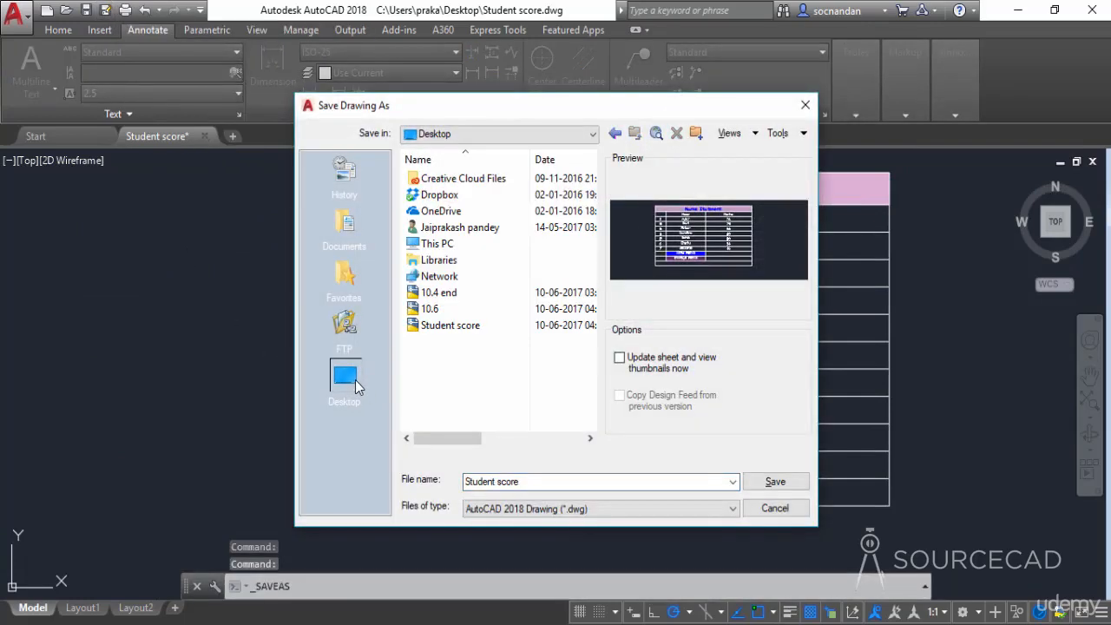
left_click(545, 482)
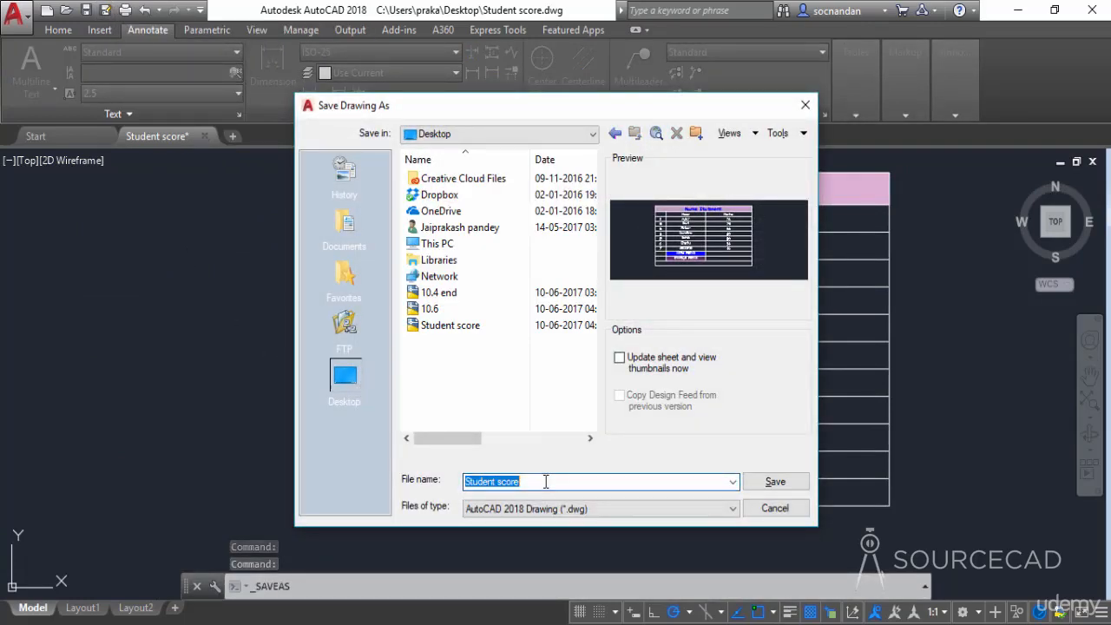
left_click(545, 482)
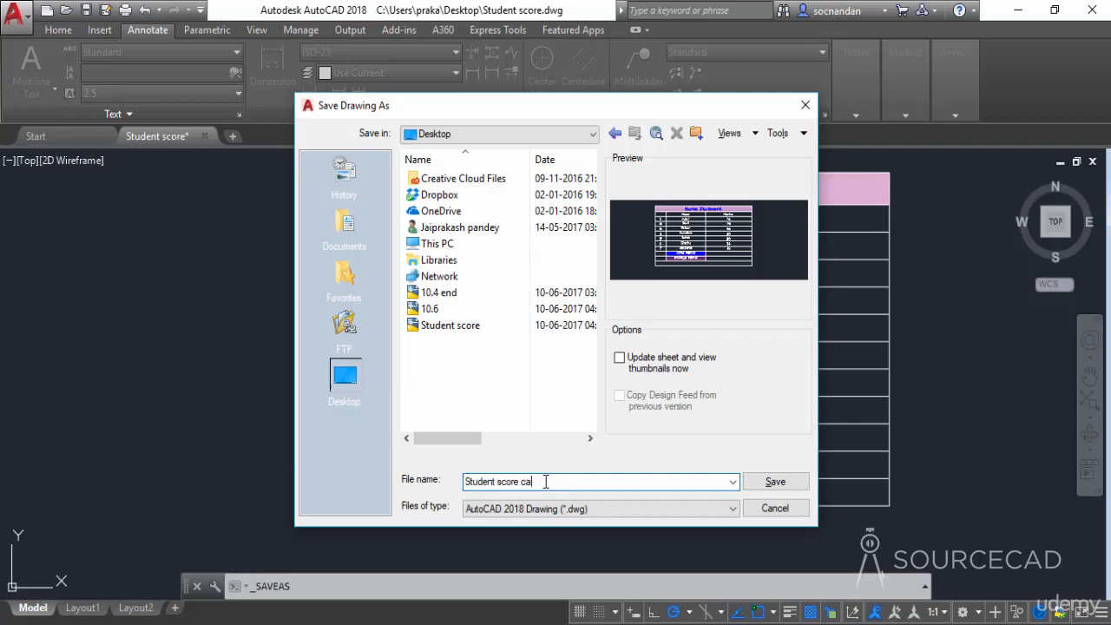
left_click(774, 481)
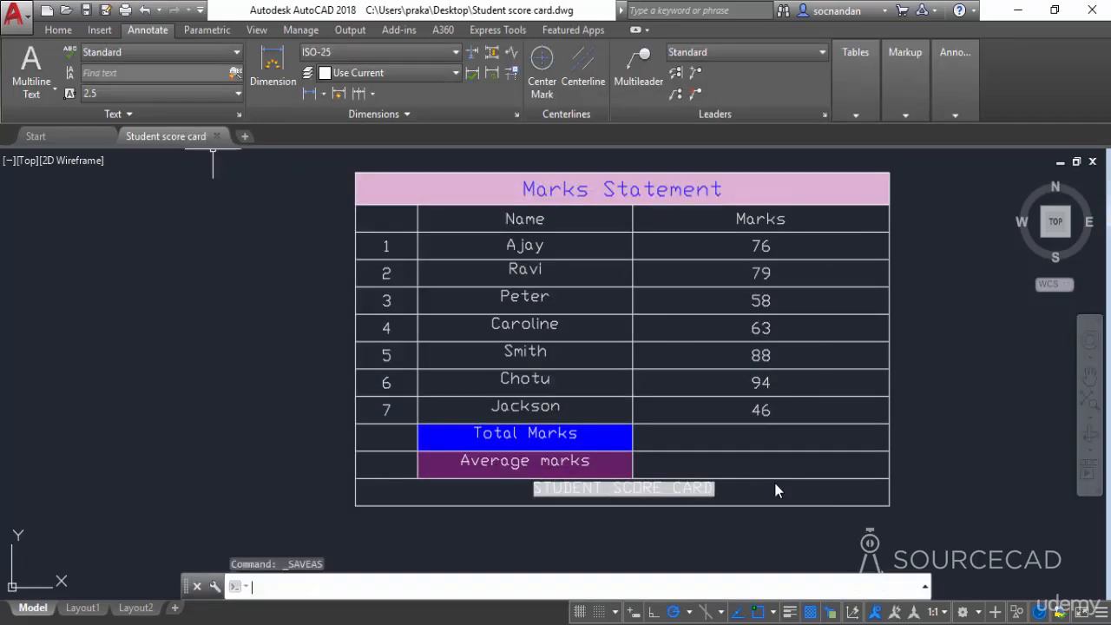
scroll(686, 490, "up", 4)
left_click(555, 482)
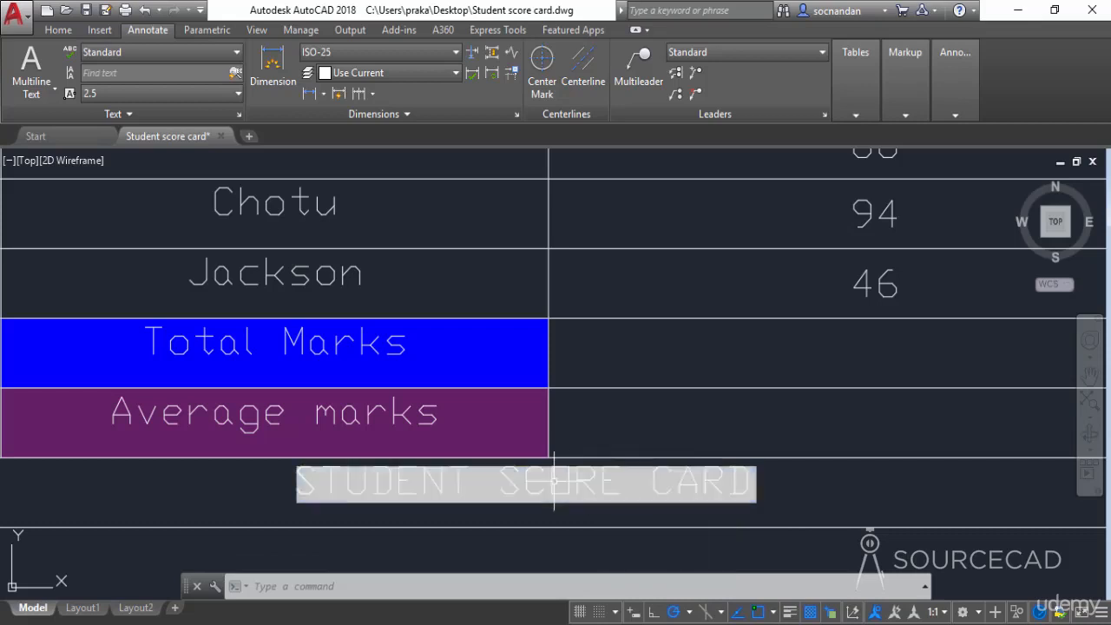
scroll(444, 483, "down", 3)
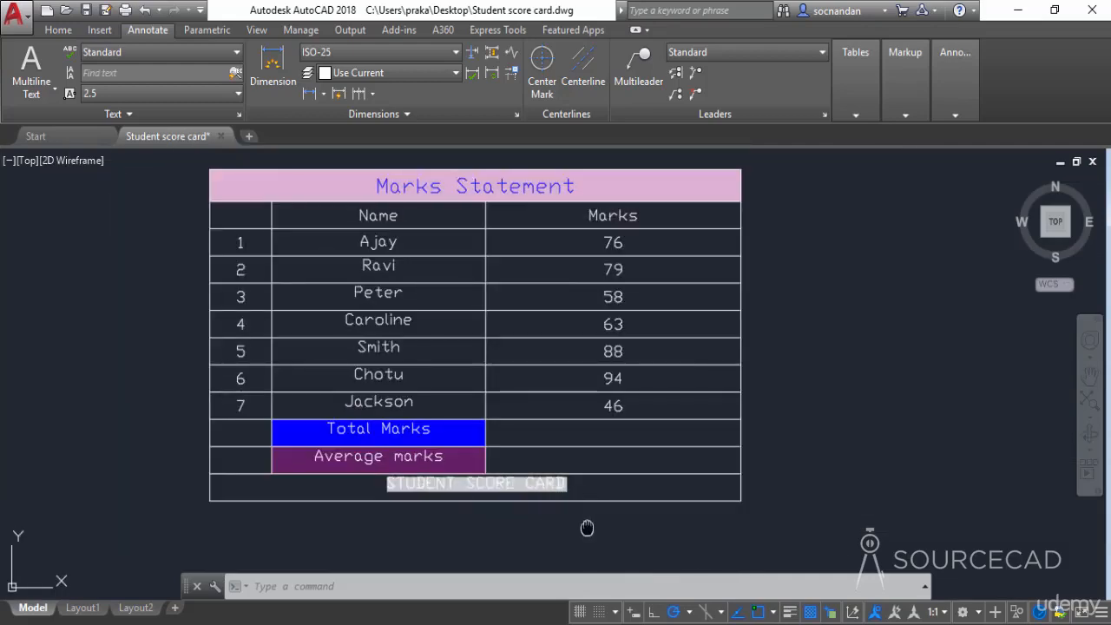
middle_click_drag(587, 523, 637, 543)
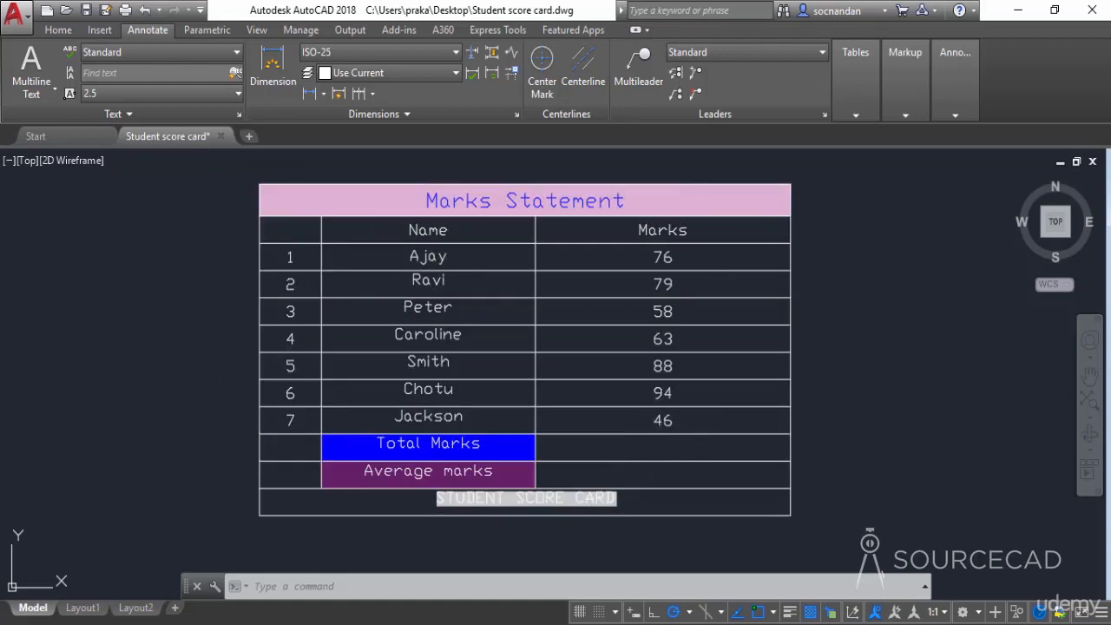
- Insert a Sum formula over the marks in C3:C9 into the empty cell beside Total Marks
left_click(662, 449)
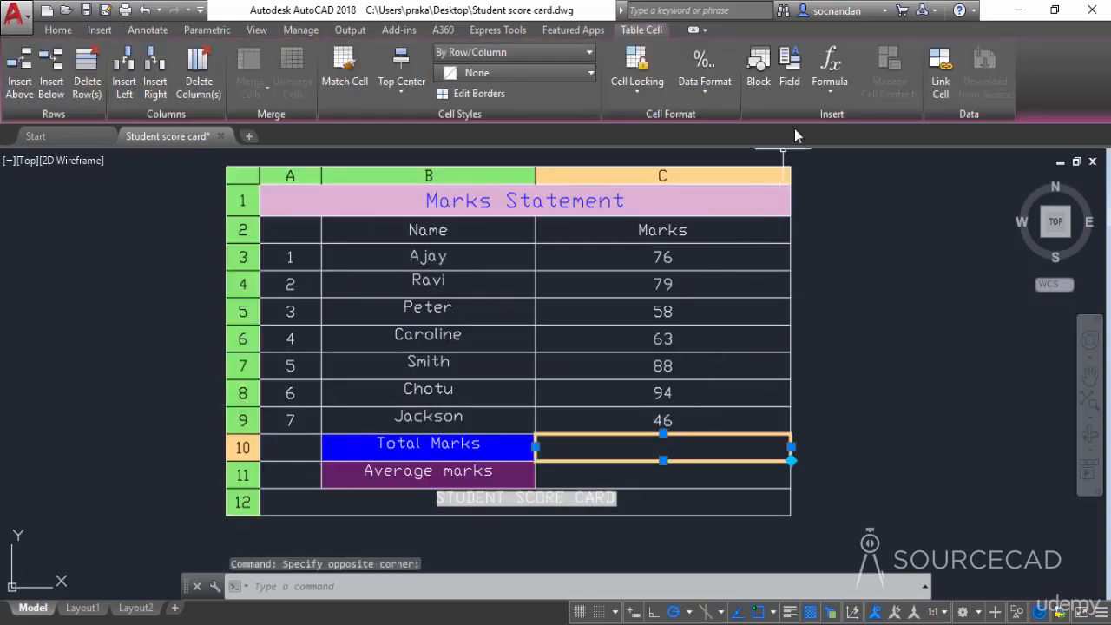
left_click(827, 86)
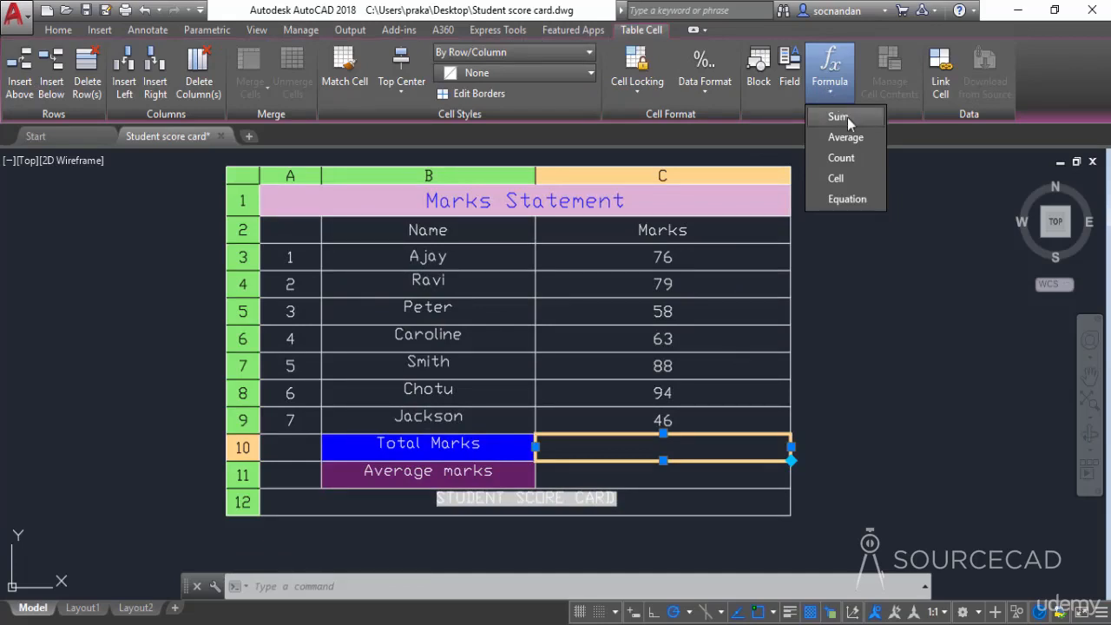
left_click(838, 117)
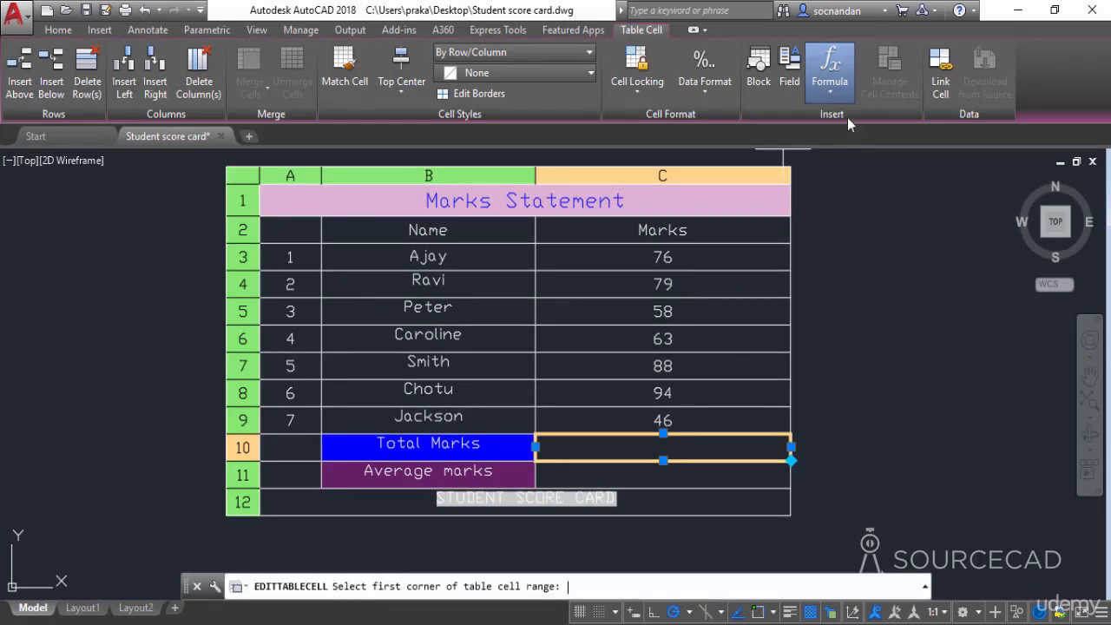
left_click(727, 256)
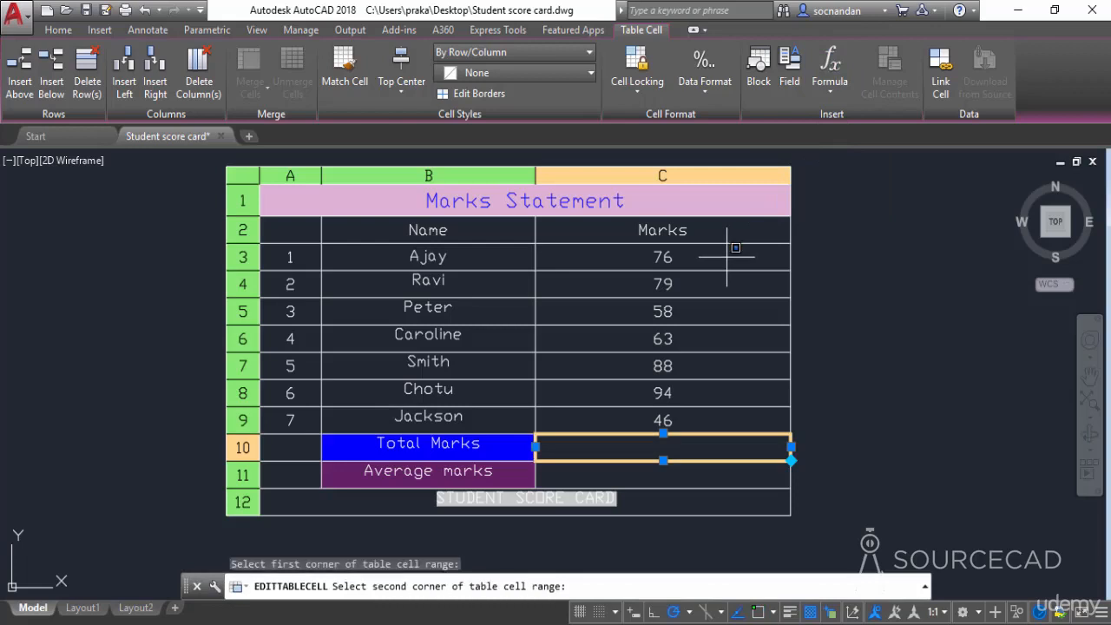
left_click(614, 418)
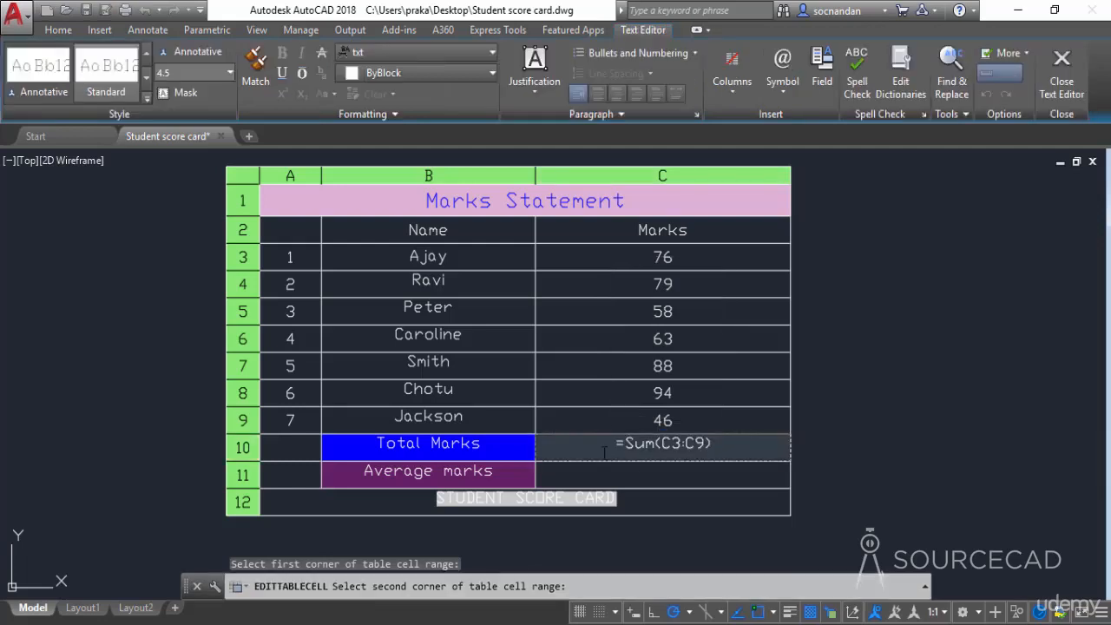
left_click(832, 427)
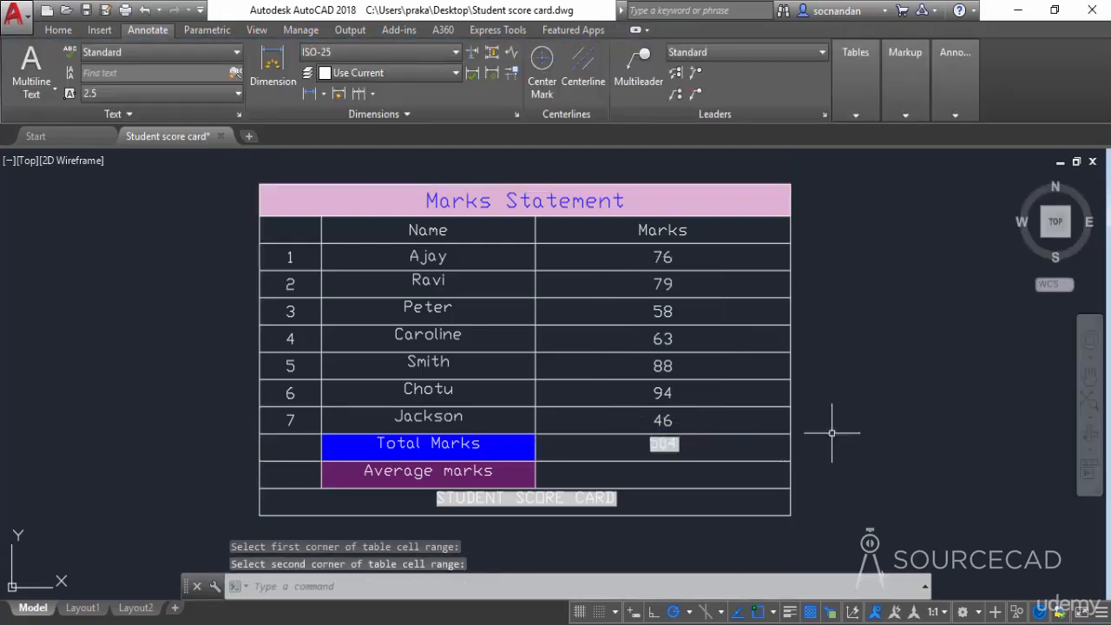
- Set the mark in cell C9 to 56 and check the sum beside Total Marks up close
scroll(674, 453, "up", 5)
scroll(673, 453, "up", 2)
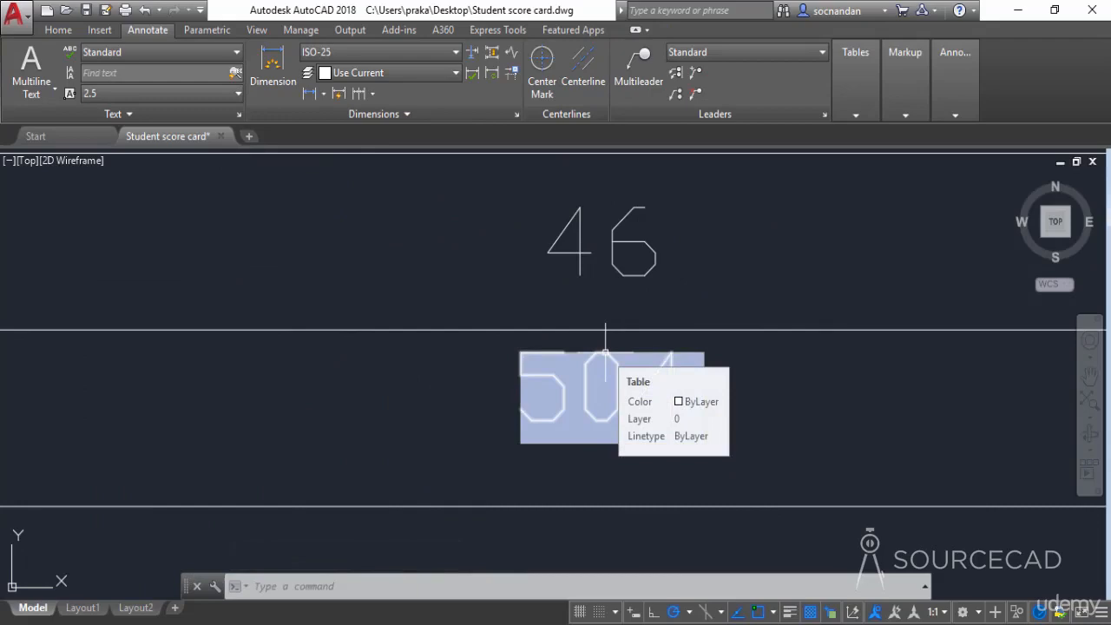
scroll(605, 351, "down", 5)
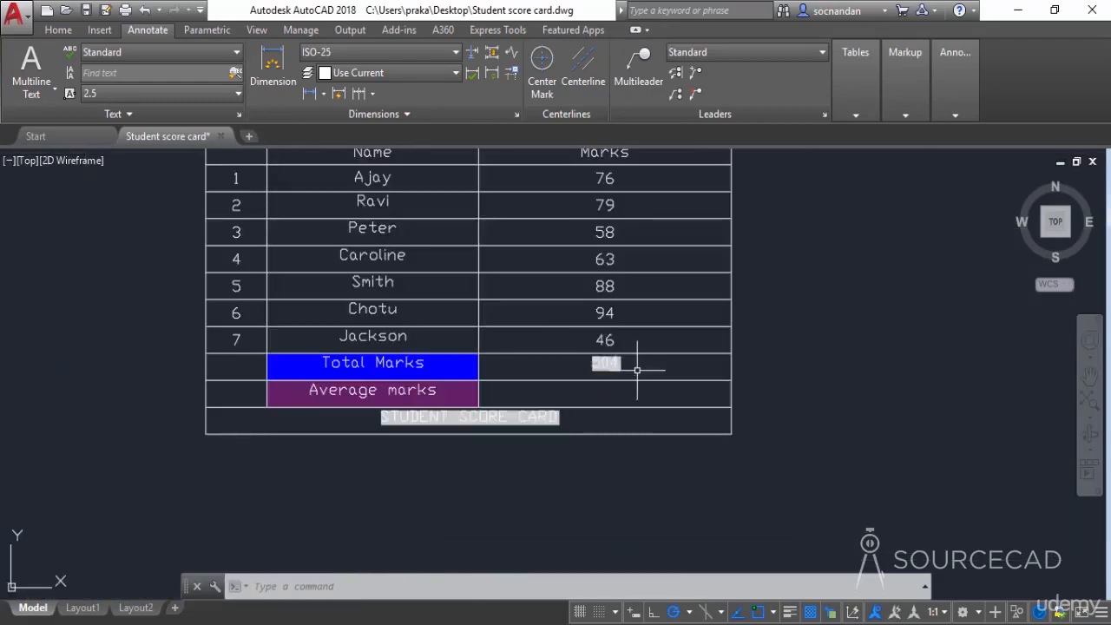
middle_click_drag(640, 367, 642, 432)
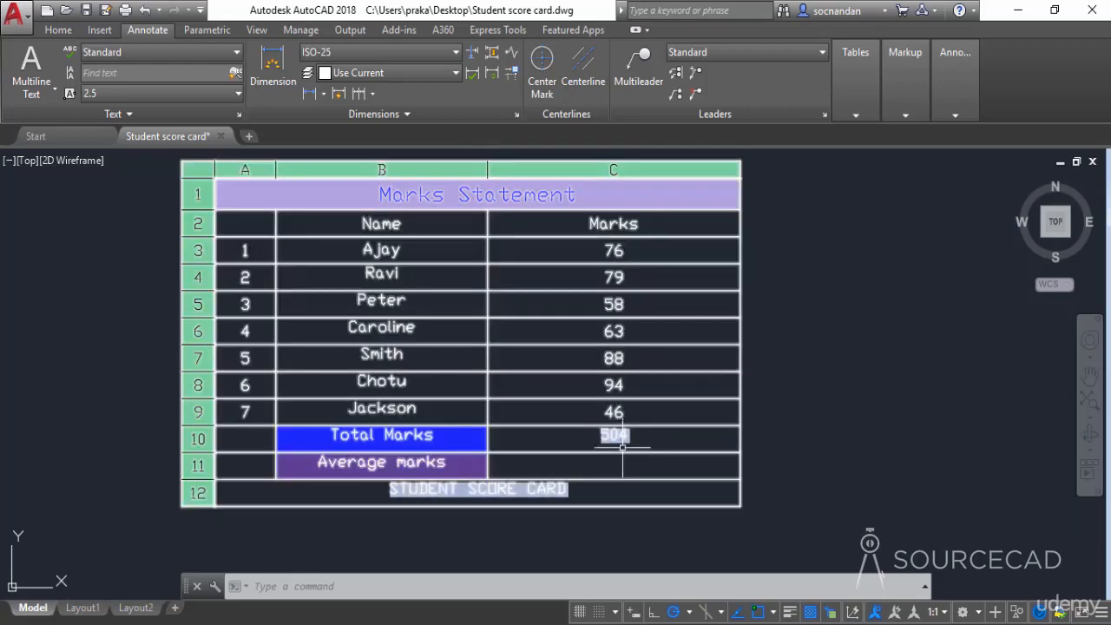
left_click(631, 410)
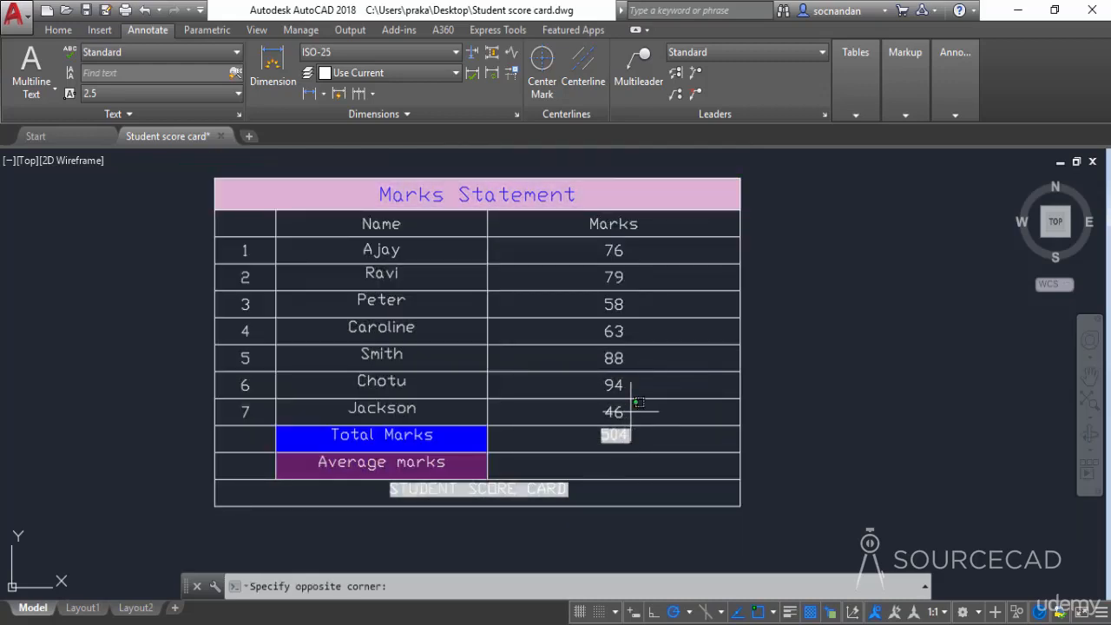
double_click(625, 413)
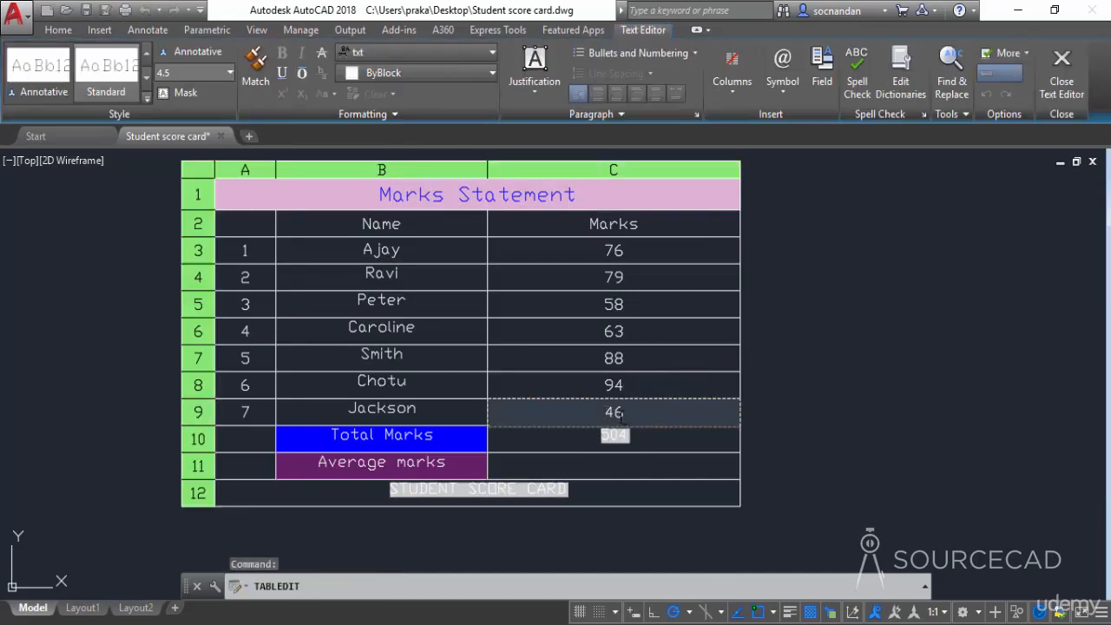
left_click_drag(614, 413, 606, 413)
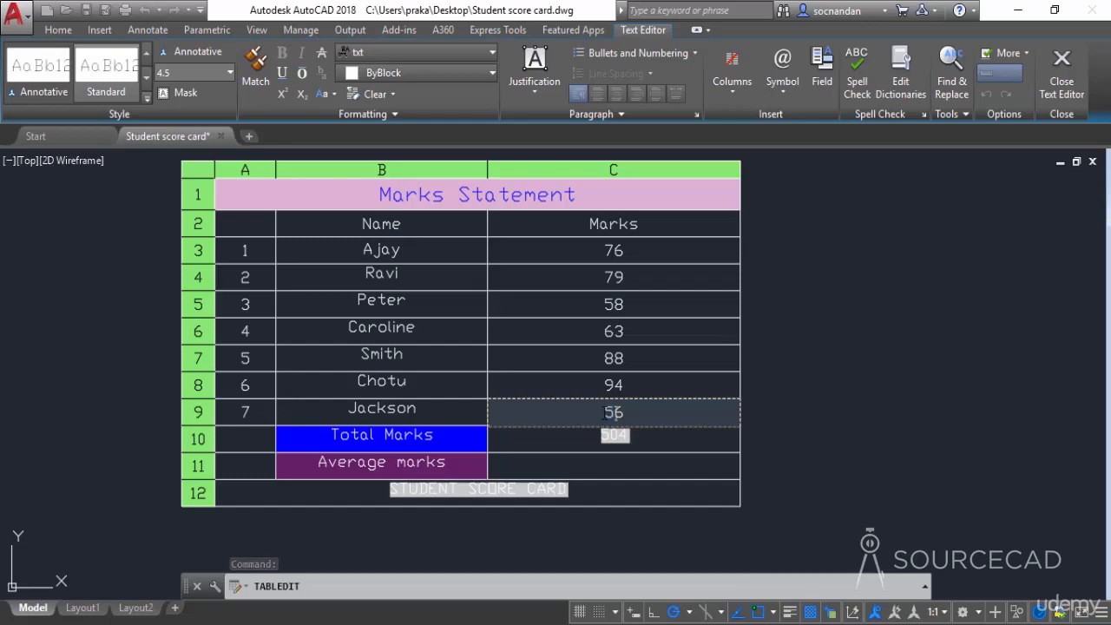
type("5")
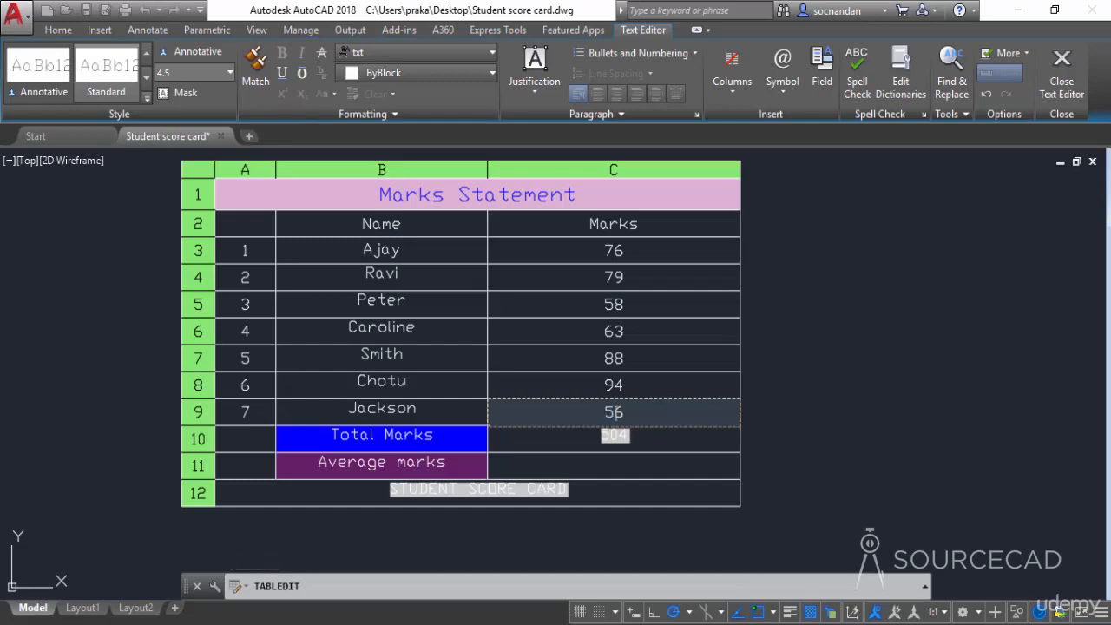
left_click(799, 372)
left_click(596, 440)
scroll(617, 445, "up", 6)
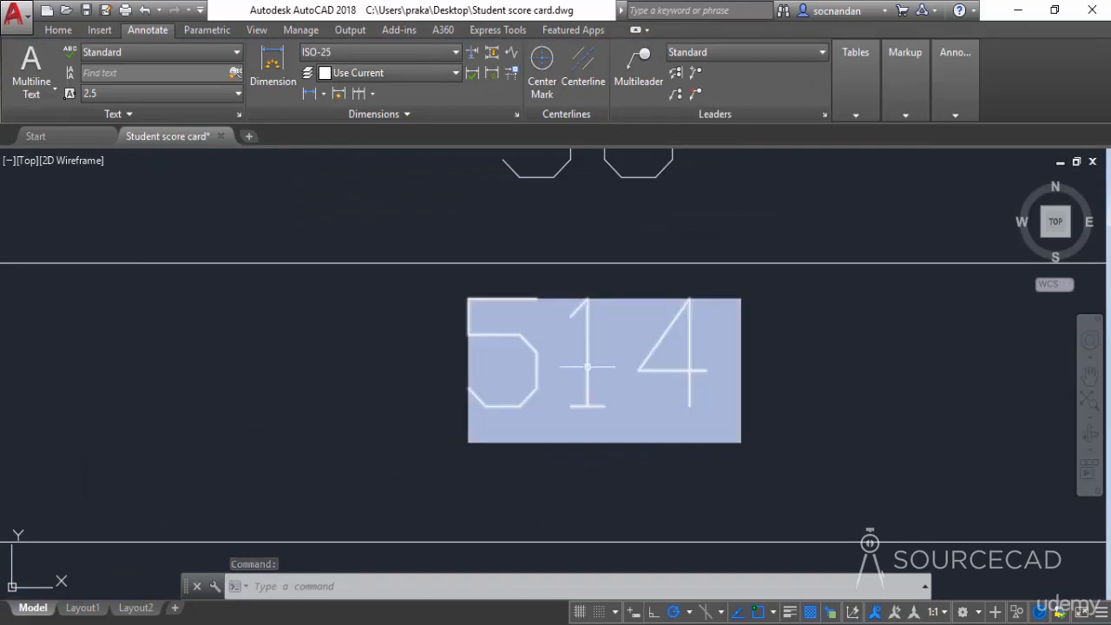
mouse_move(588, 367)
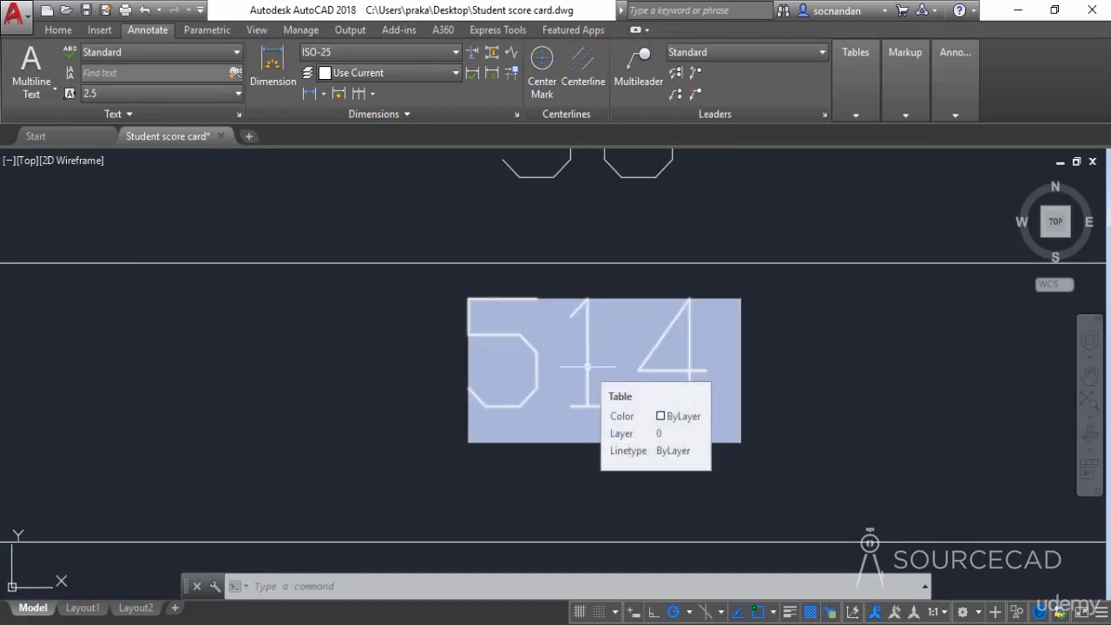
scroll(587, 367, "down", 8)
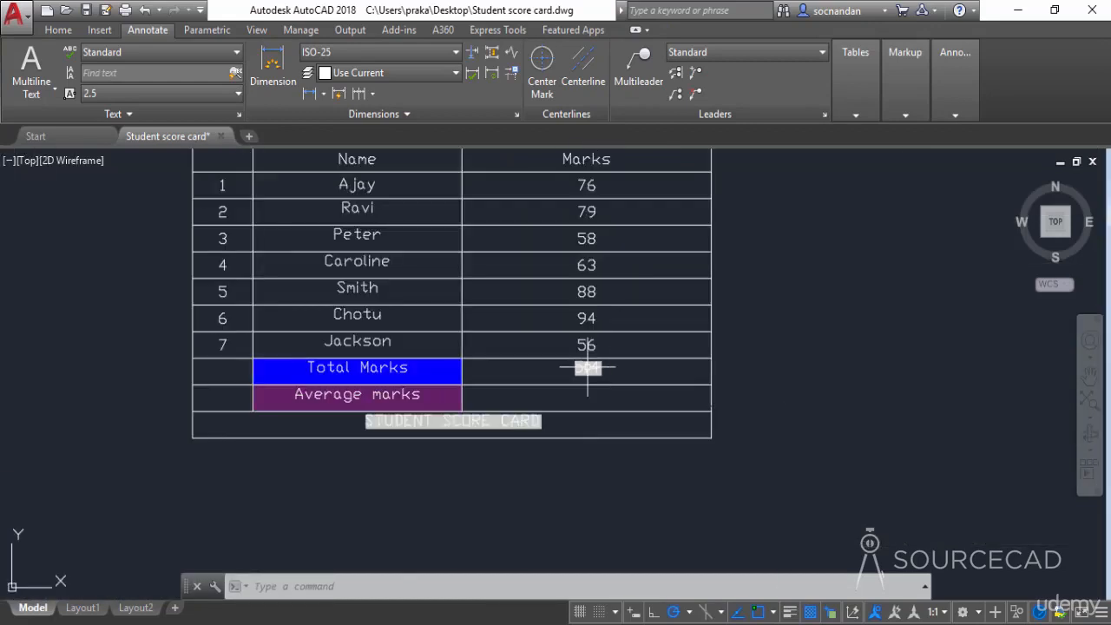
- Insert an Average formula over the marks in C3:C9 into the empty cell beside Average marks and check its result up close
mouse_move(589, 367)
middle_mouse_down()
mouse_move(617, 350)
mouse_move(661, 423)
middle_mouse_up()
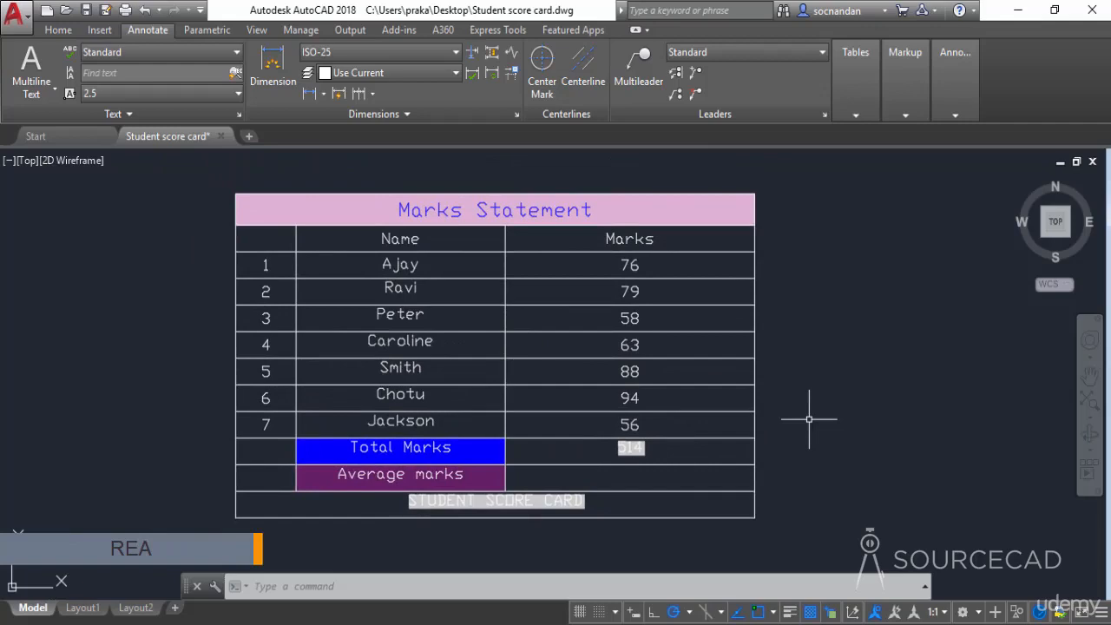
left_click(583, 490)
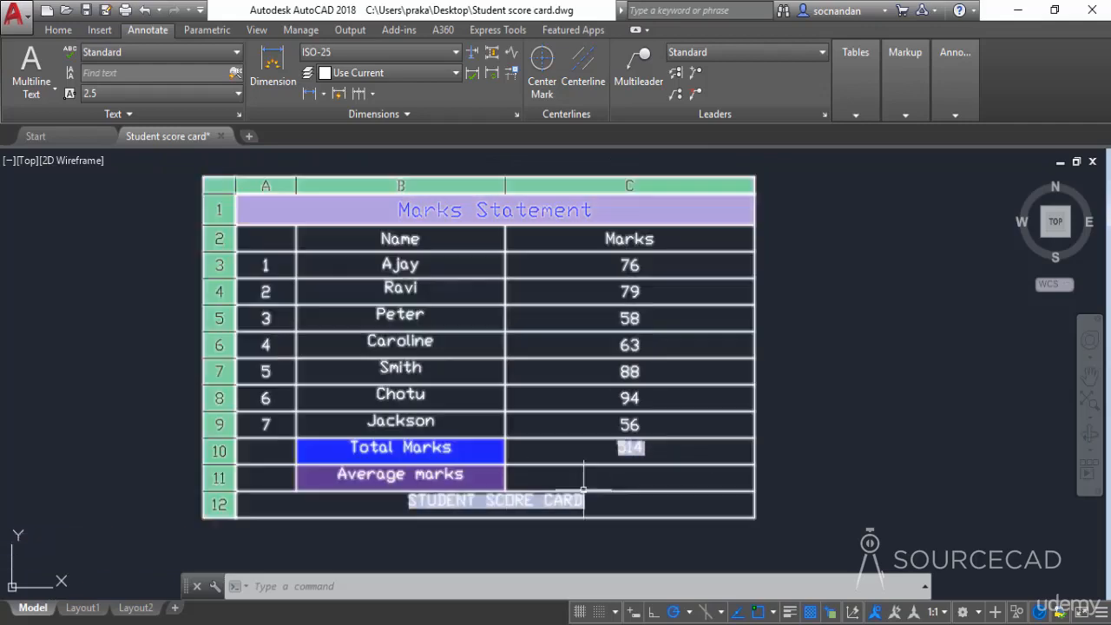
left_click(666, 477)
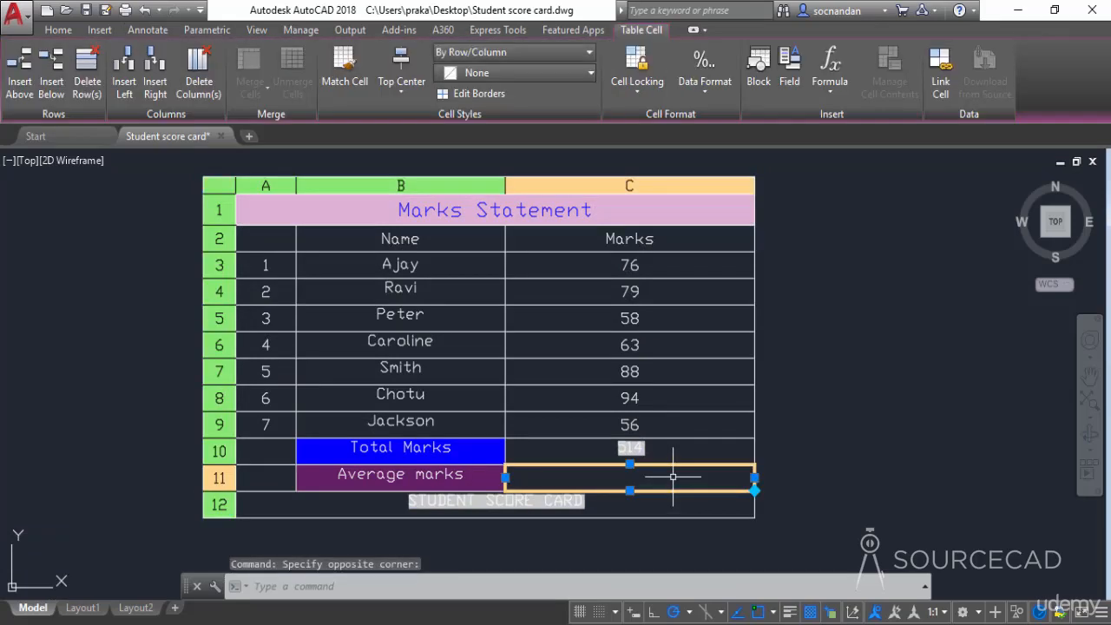
left_click(847, 76)
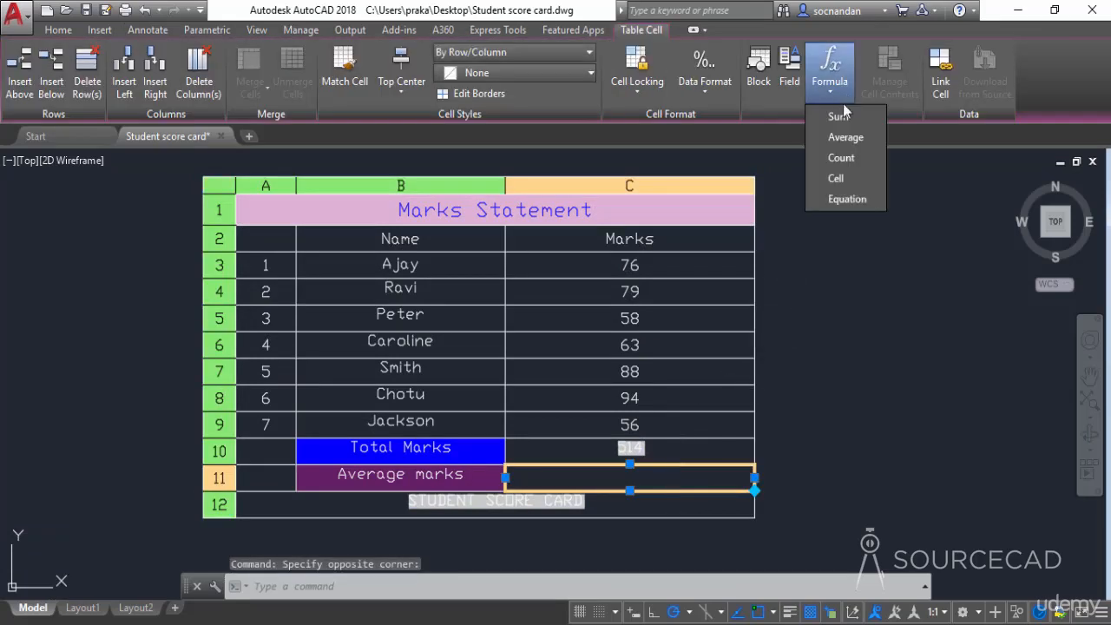
left_click(845, 137)
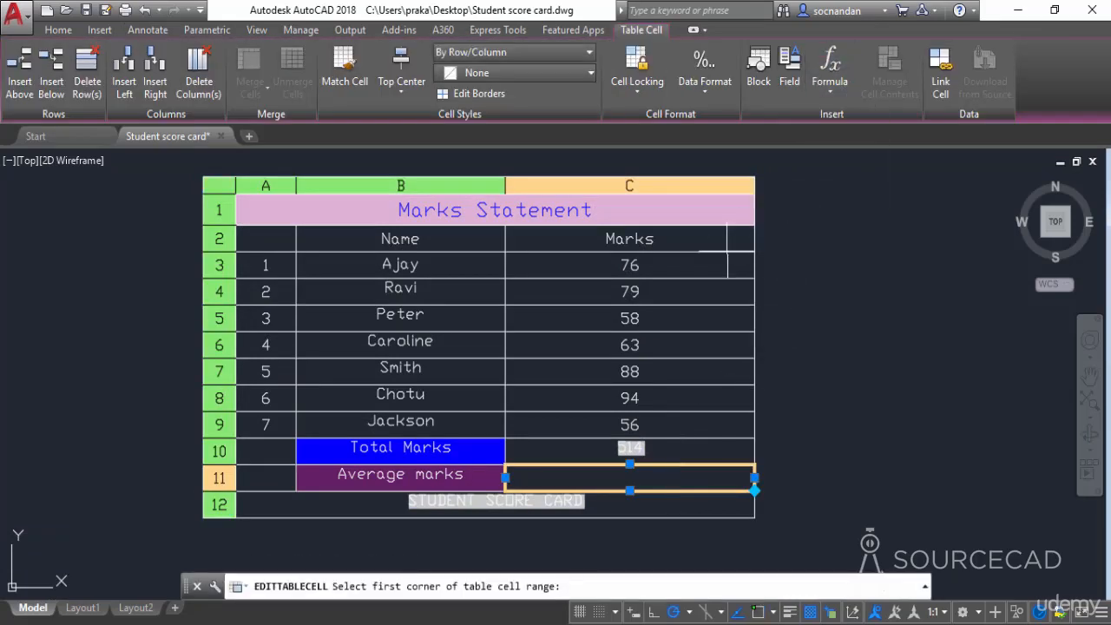
left_click(705, 268)
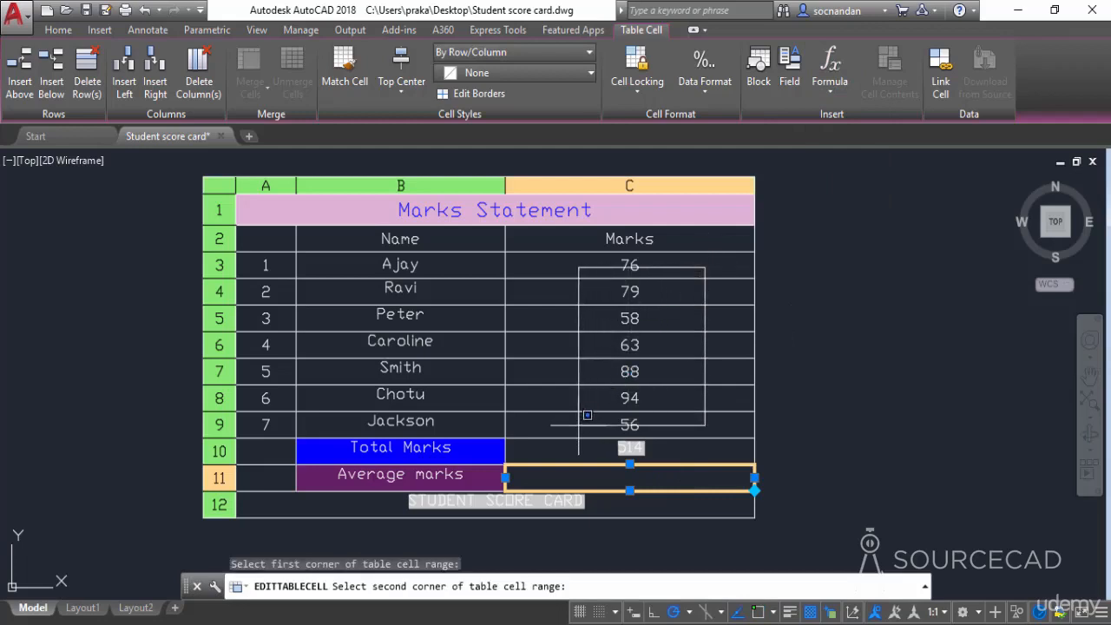
left_click(586, 416)
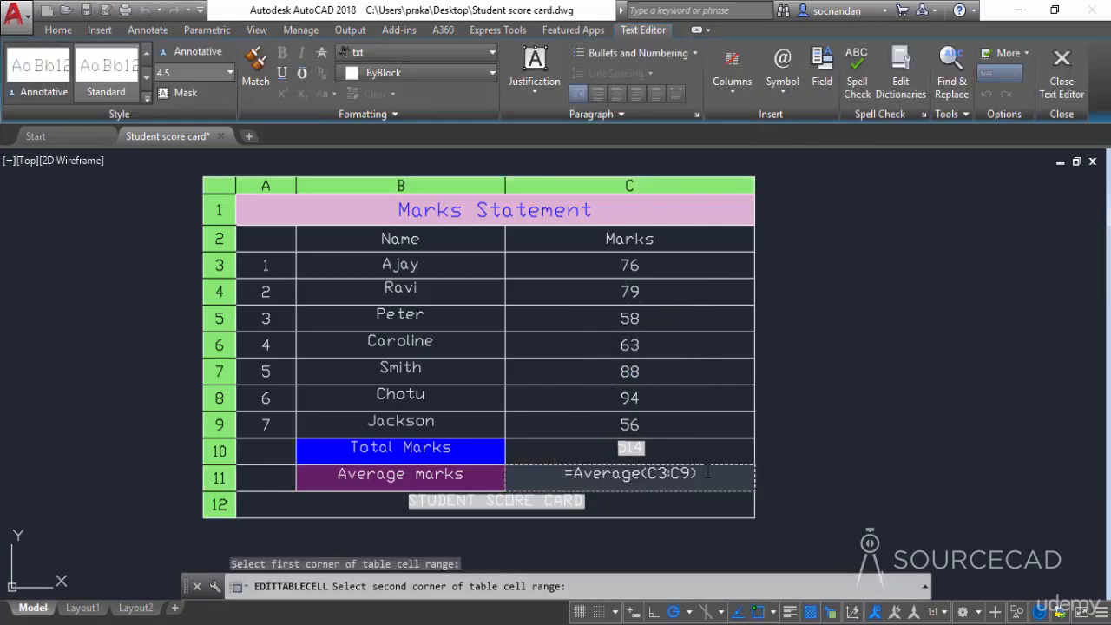
left_click(813, 415)
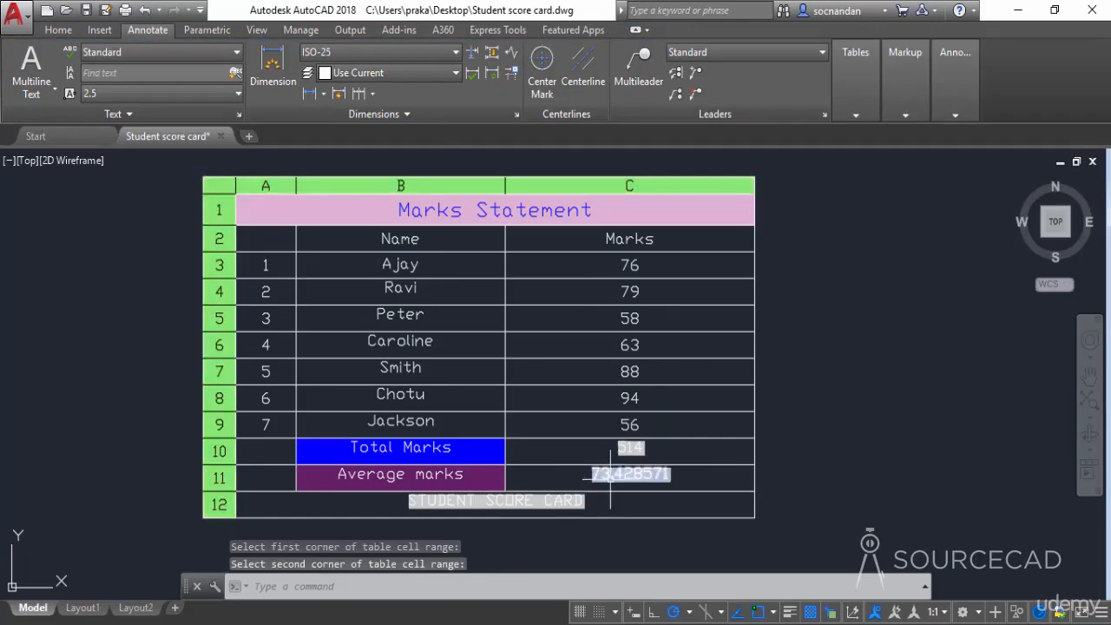
scroll(611, 473, "up", 6)
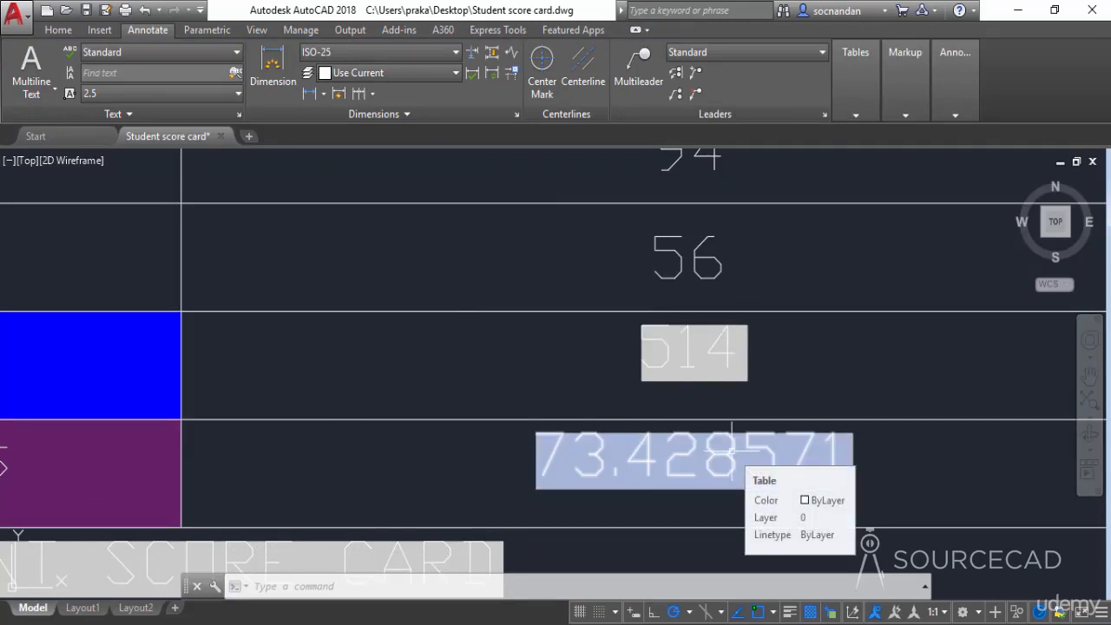
key("Escape")
scroll(732, 451, "down", 6)
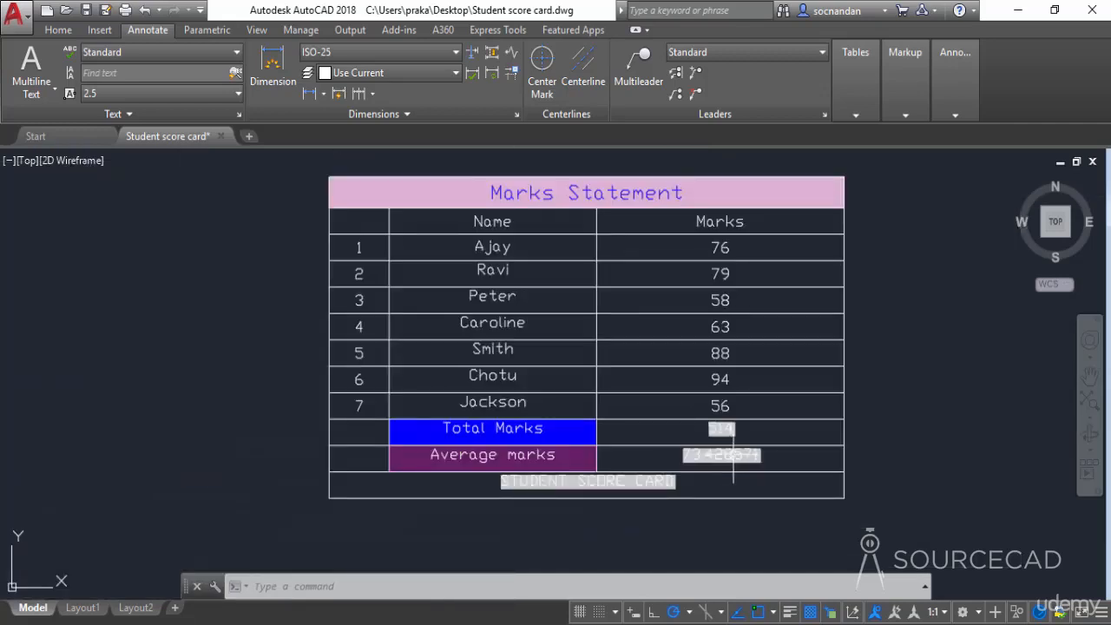
middle_click_drag(893, 397, 864, 421)
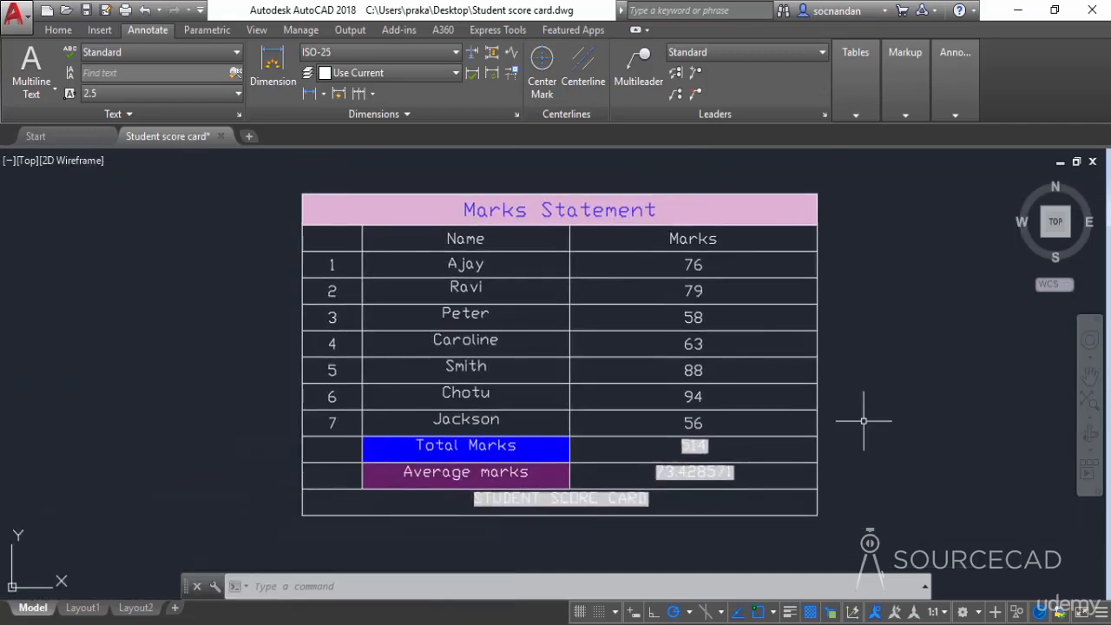